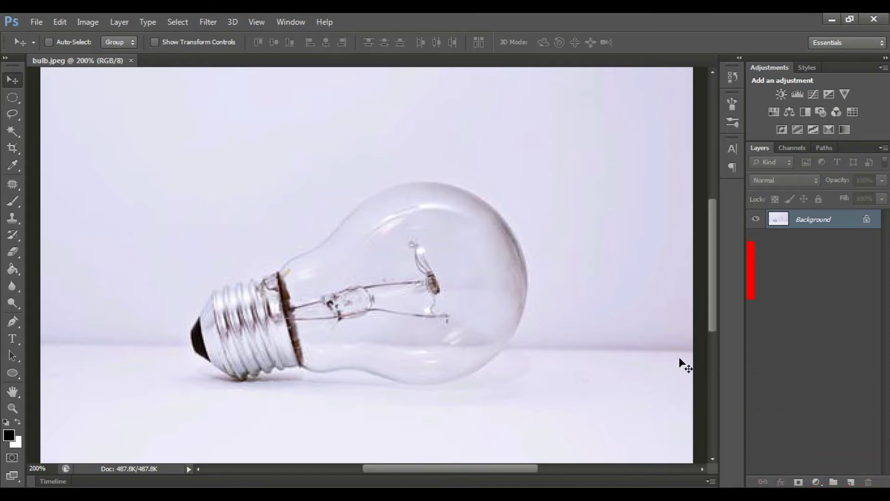
- Duplicate bulb.jpeg's Background layer into a new, active Background copy layer
mouse_move(848, 221)
mouse_down()
mouse_move(863, 469)
mouse_move(850, 481)
mouse_up()
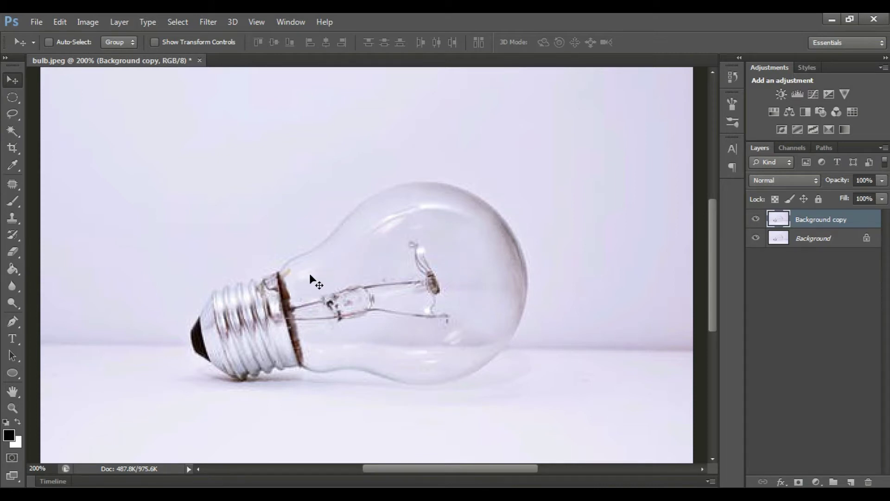
- Lasso the filament tip and erase it with an Edit > Fill Content-Aware fill
click(12, 114)
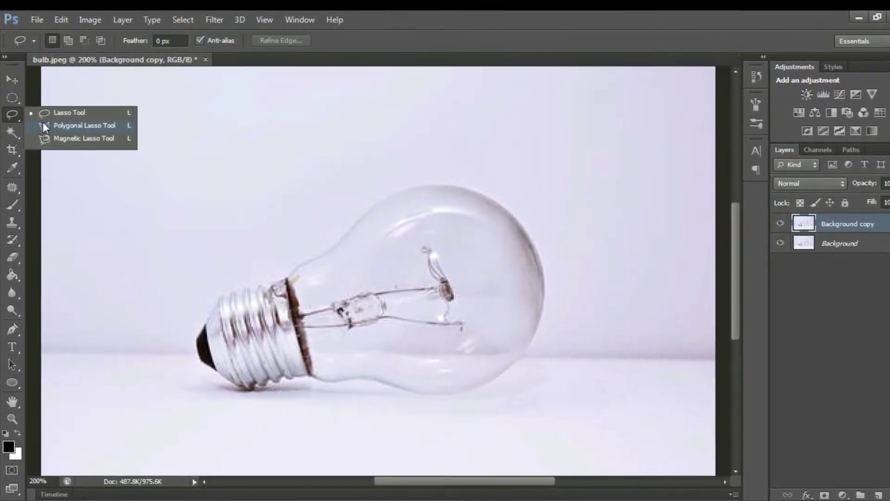
click(70, 116)
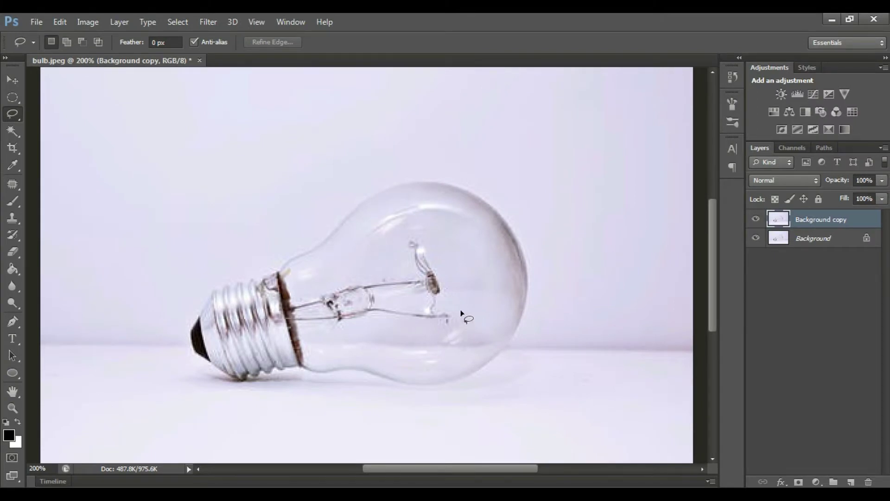
mouse_move(460, 312)
mouse_down()
mouse_move(391, 332)
mouse_move(366, 319)
mouse_move(354, 288)
mouse_move(360, 249)
mouse_up()
mouse_move(407, 226)
mouse_down()
mouse_move(461, 258)
mouse_move(460, 324)
mouse_up()
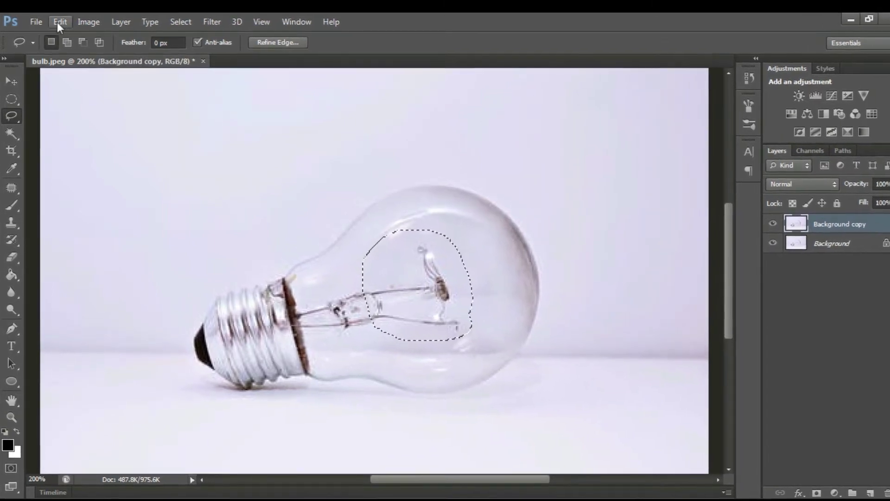
click(58, 22)
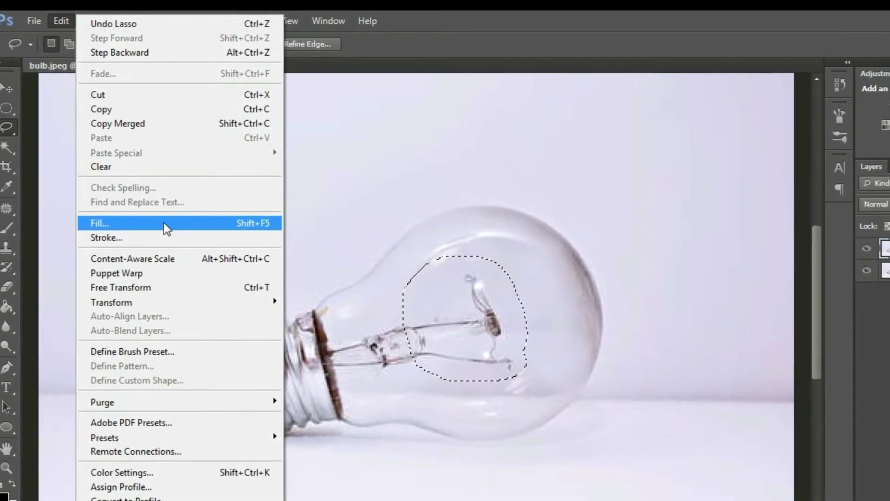
click(174, 227)
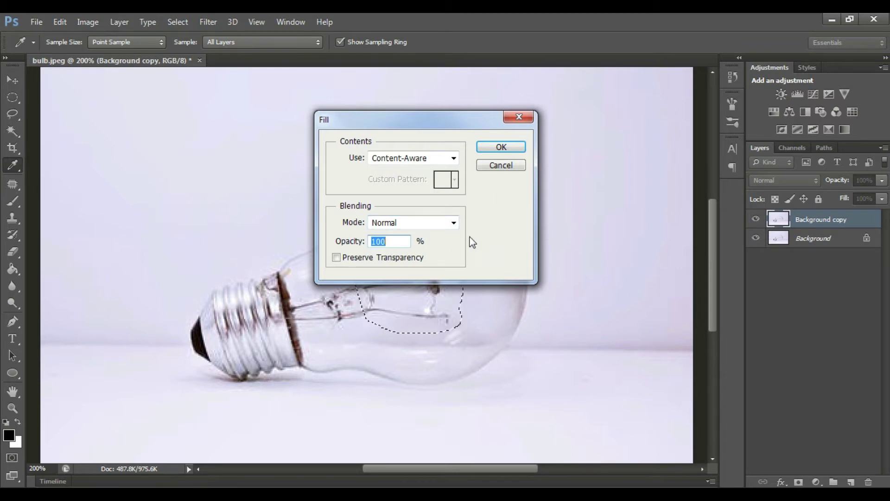
click(502, 147)
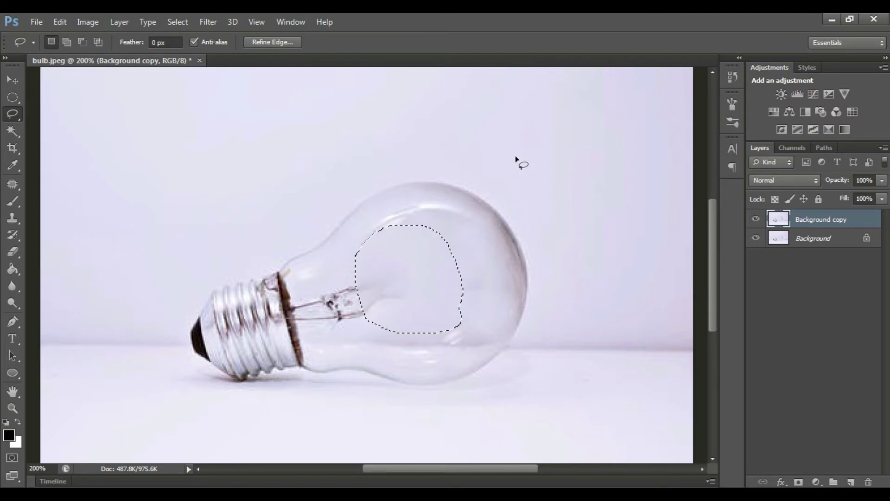
- Lasso the next filament section and erase it with a Content-Aware fill
key(ctrl+d)
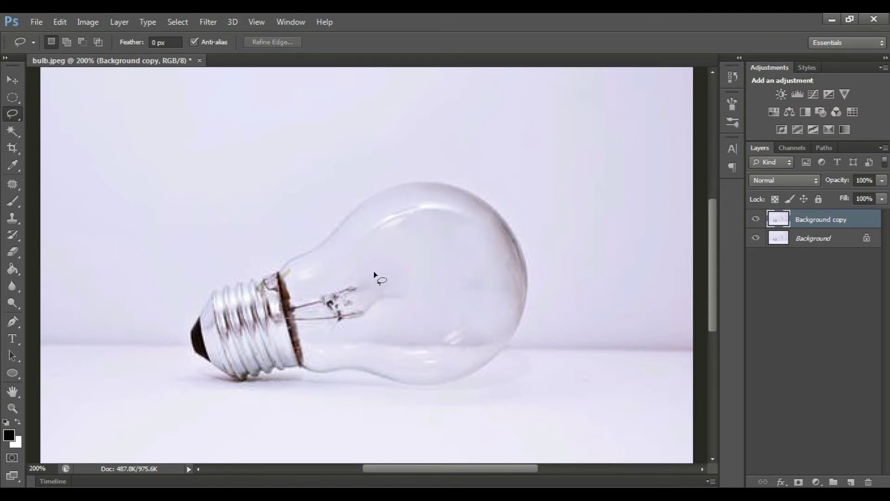
mouse_move(362, 259)
mouse_down()
mouse_move(357, 334)
mouse_move(323, 311)
mouse_move(308, 280)
mouse_move(376, 257)
mouse_up()
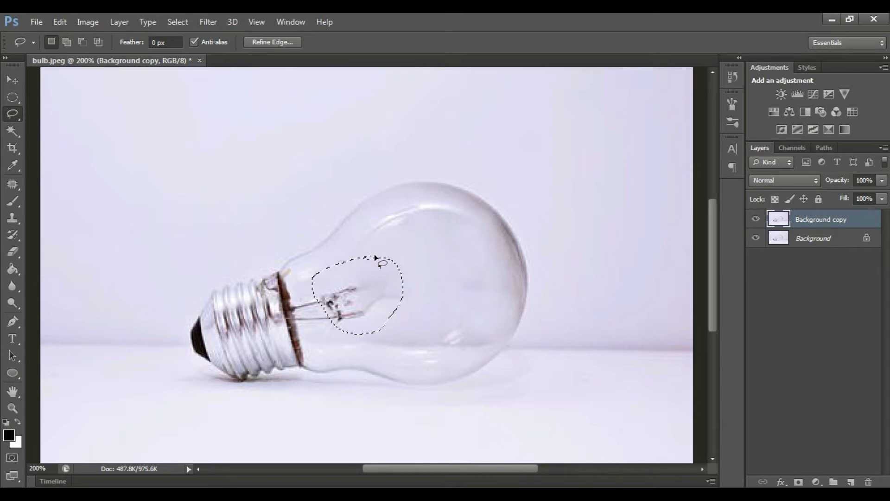
key(shift)
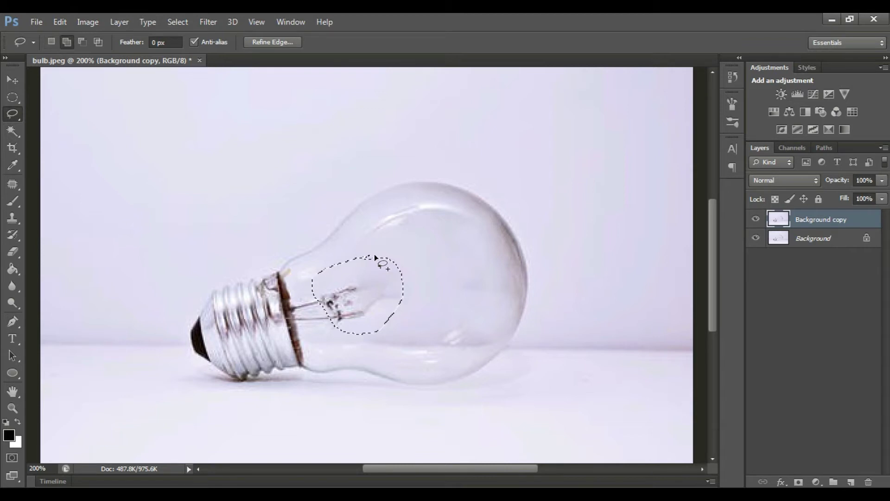
key(shift+BackSpace)
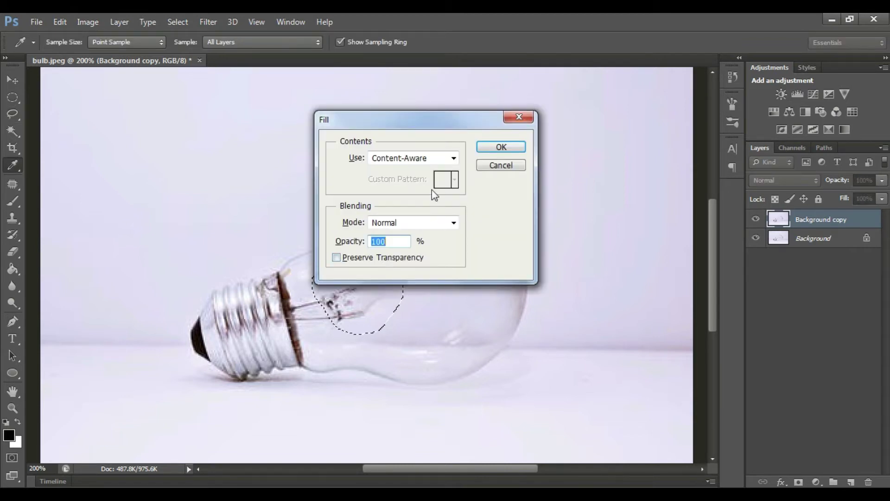
click(501, 146)
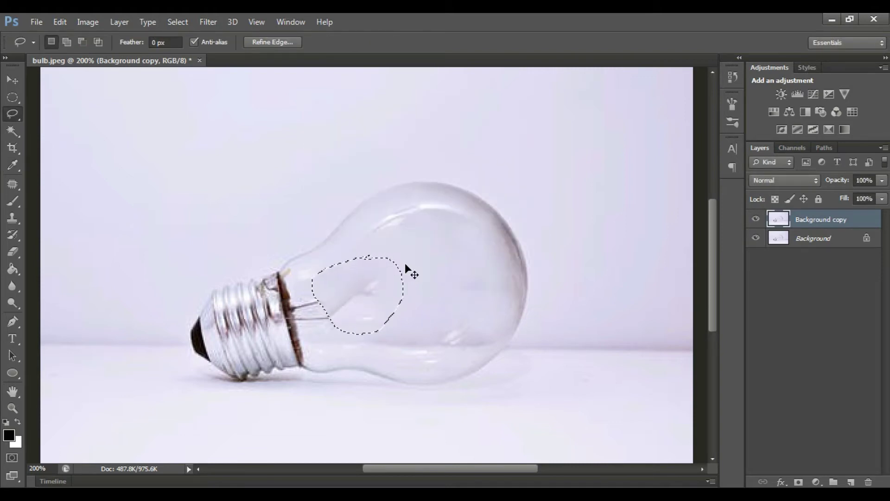
key(ctrl+d)
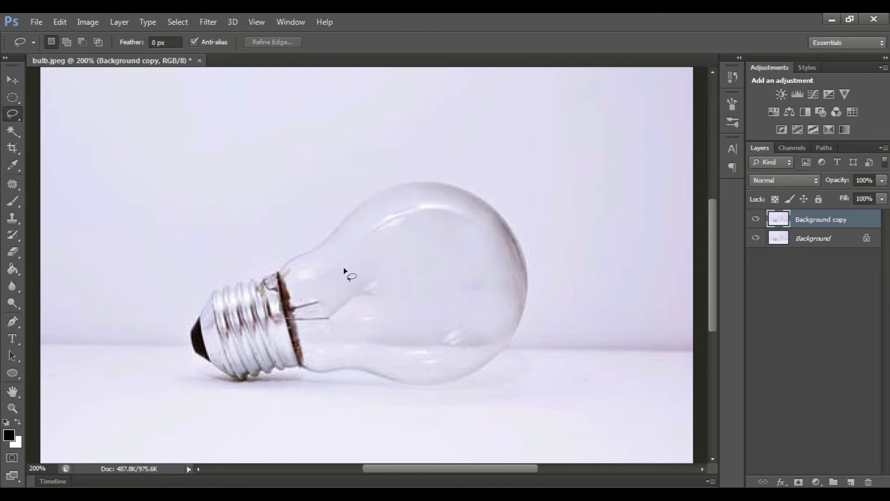
- Erase the filament wires near the bulb neck with a Content-Aware fill
mouse_move(325, 277)
mouse_down()
mouse_move(317, 333)
mouse_move(295, 315)
mouse_move(291, 290)
mouse_move(308, 271)
mouse_move(339, 272)
mouse_up()
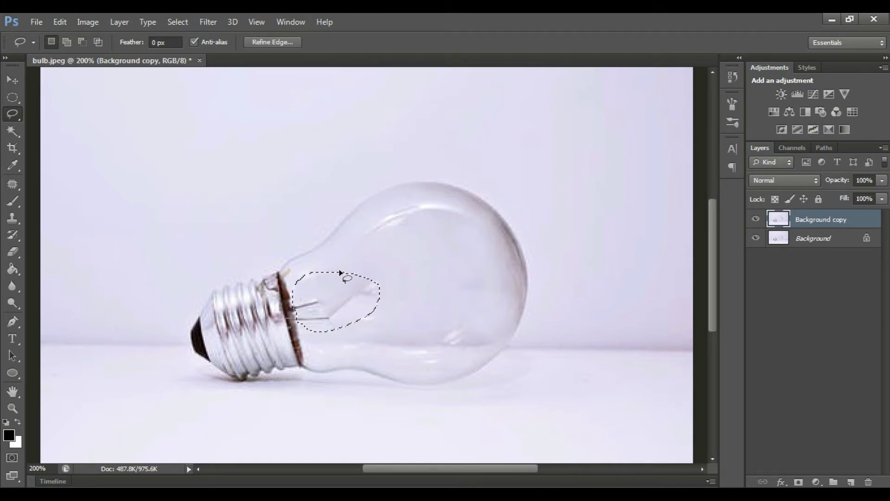
key(shift)
key(shift+F5)
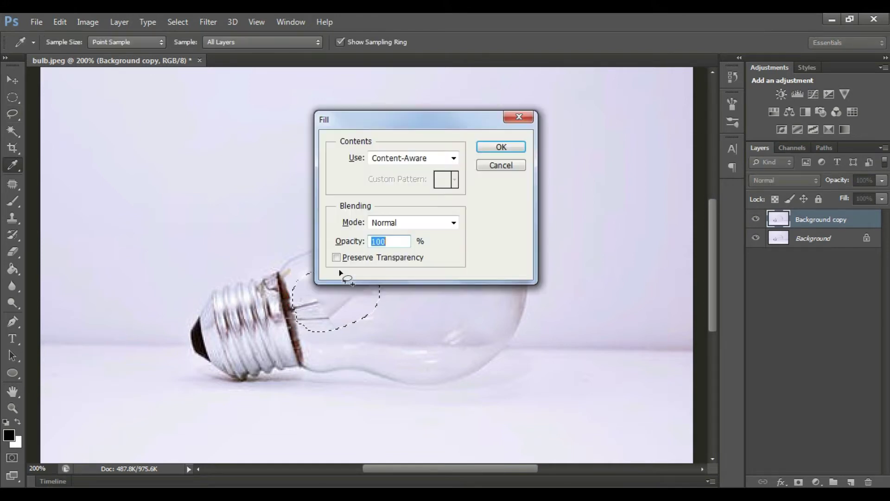
click(515, 146)
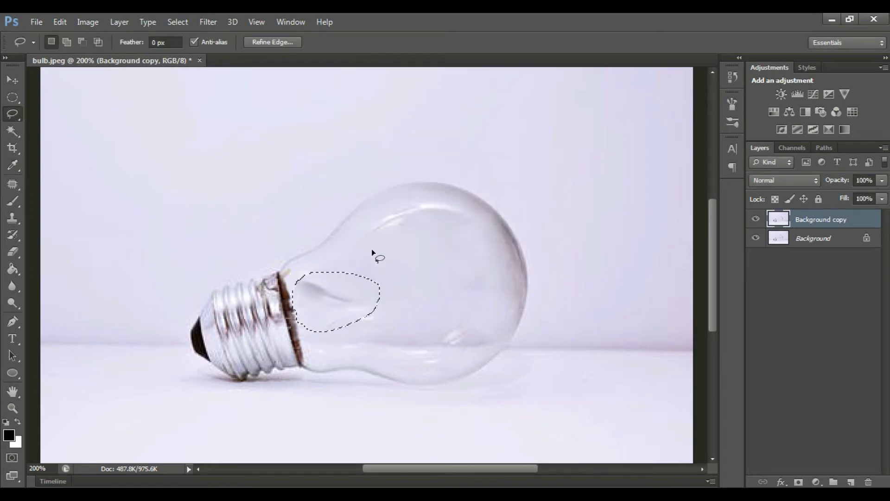
key(ctrl+d)
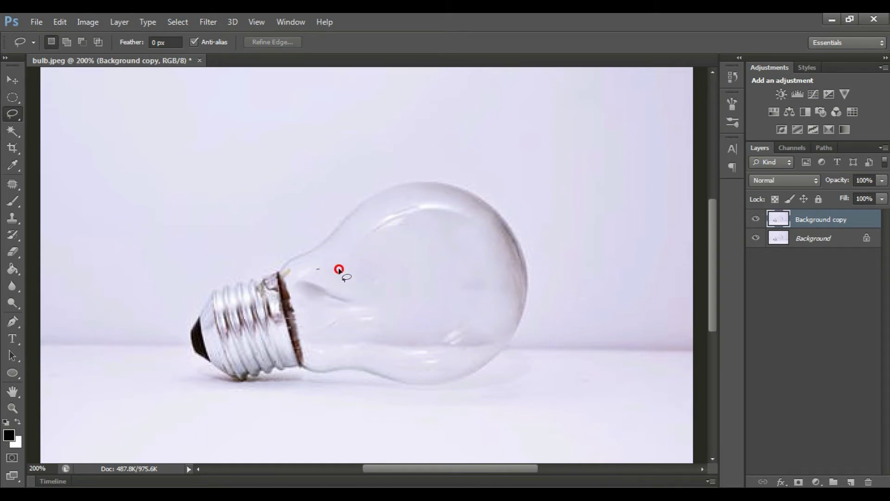
- Remove the leftover mark inside the bulb with one more Content-Aware fill
mouse_move(339, 269)
mouse_down()
mouse_move(294, 279)
mouse_move(322, 264)
mouse_up()
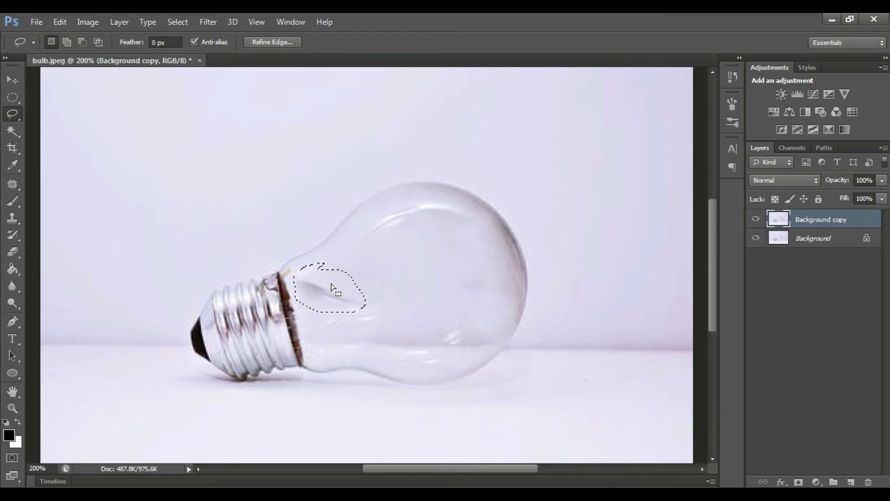
key(shift+F5)
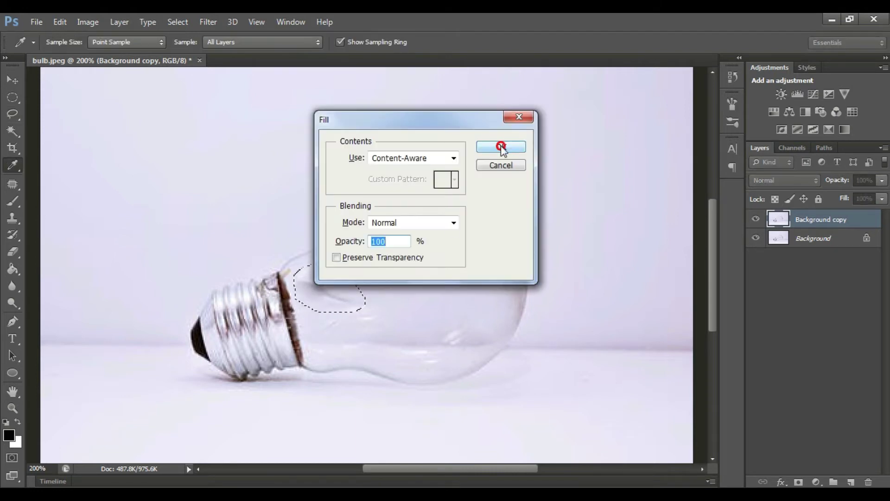
click(501, 146)
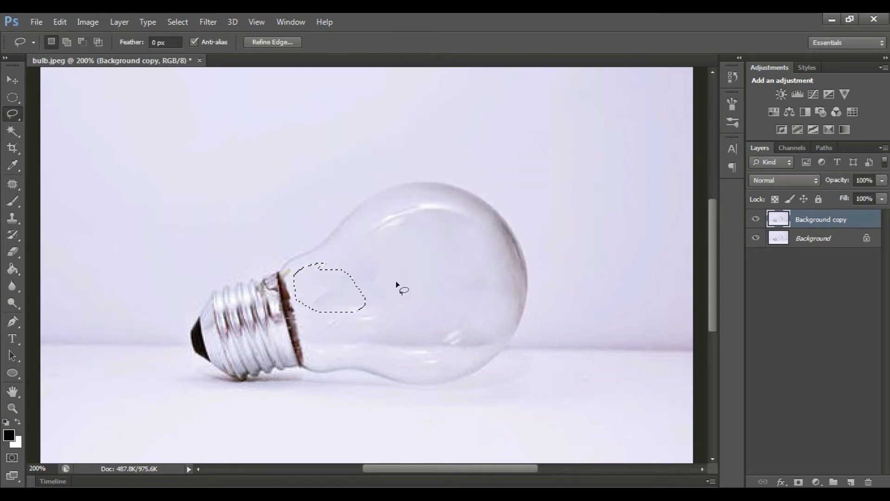
key(ctrl+d)
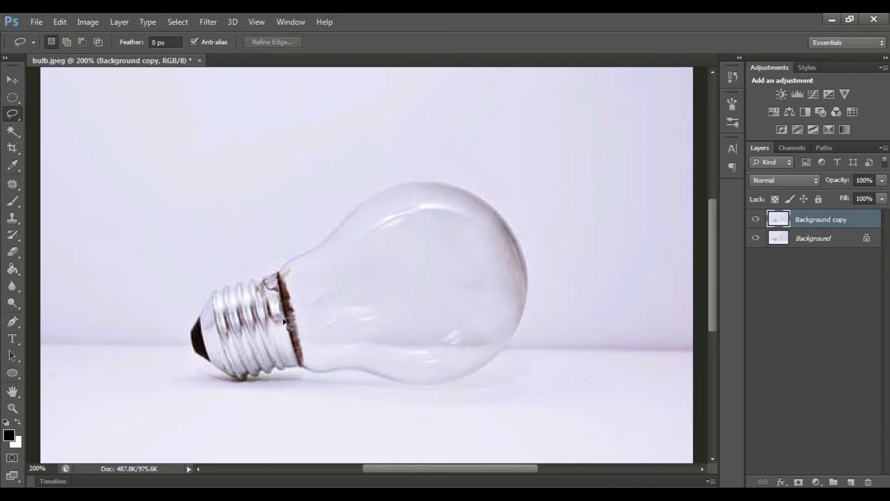
- Paint over the remaining filament traces on the bulb neck with the Clone Stamp Tool
click(19, 220)
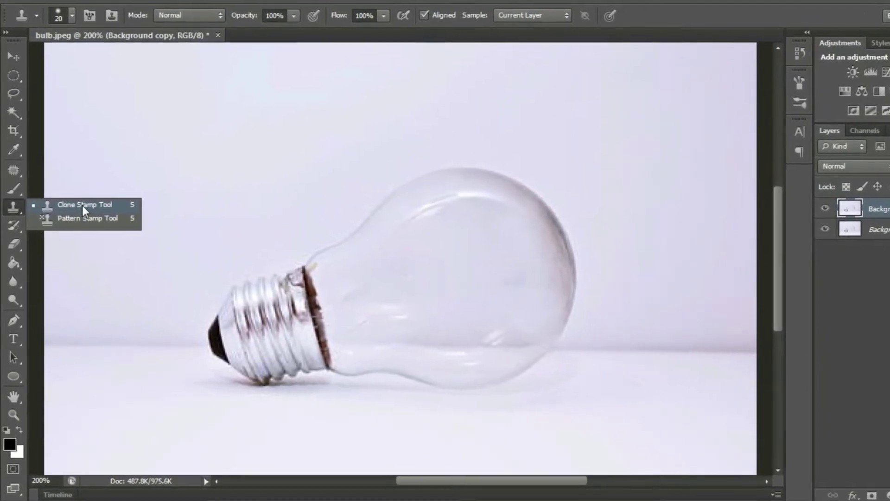
click(84, 203)
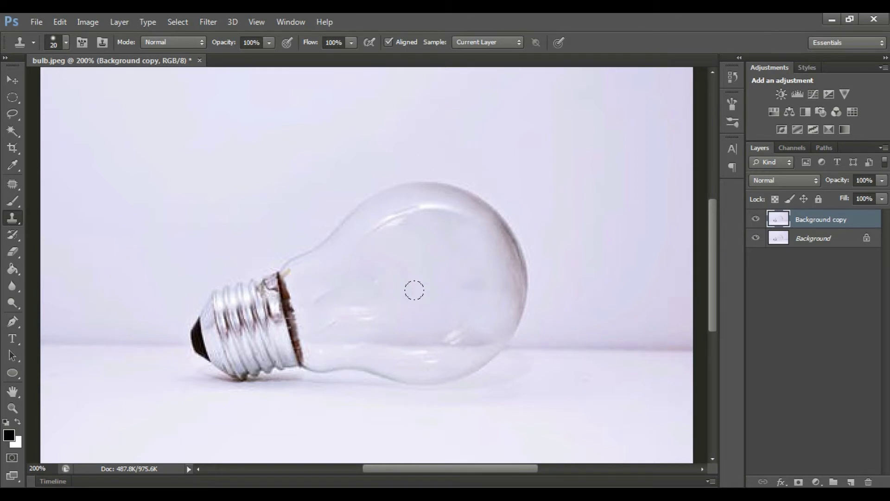
drag(310, 355, 291, 275)
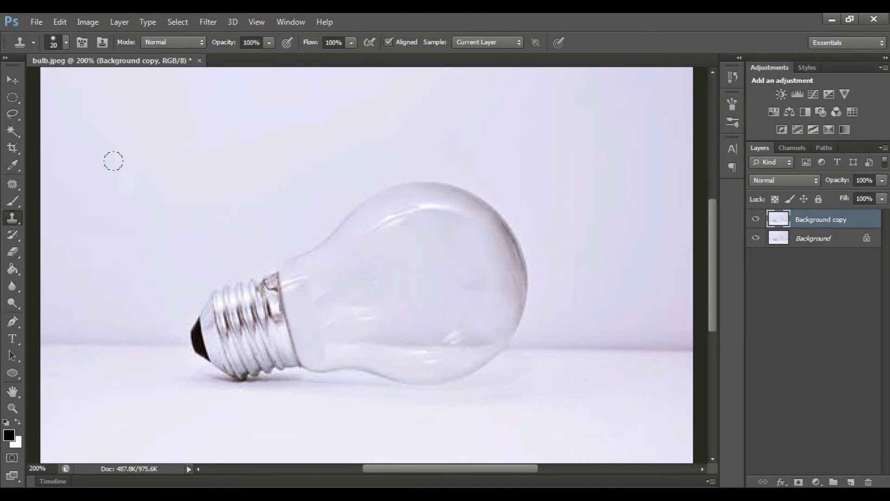
- Draw a flat elliptical selection about 3.25 in wide on the floor below the bulb
click(13, 80)
scroll(469, 371, down, 1)
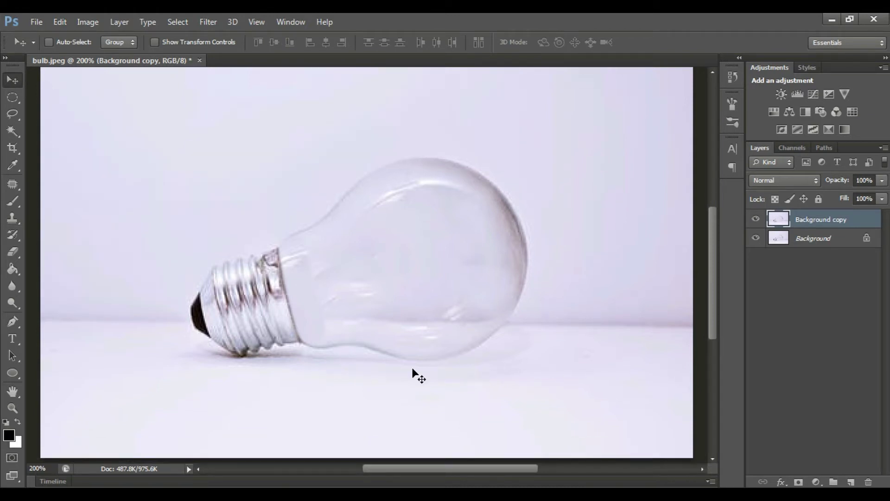
right_click(13, 97)
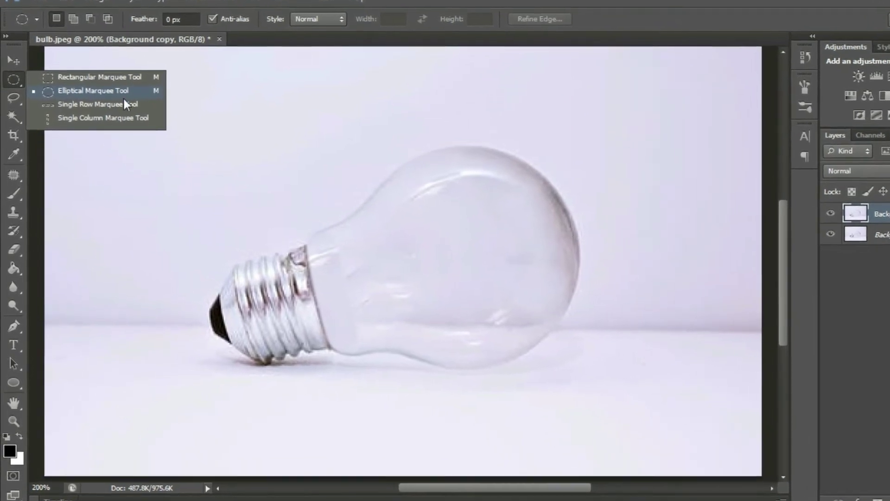
click(93, 85)
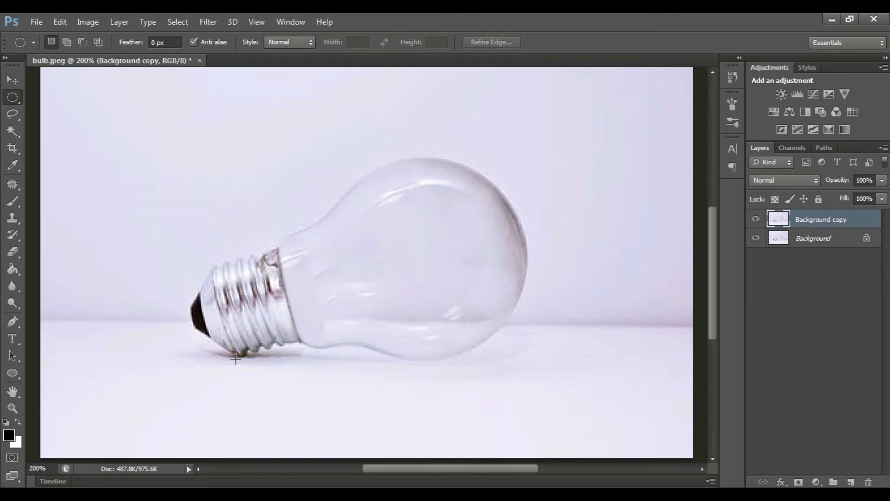
drag(235, 359, 537, 385)
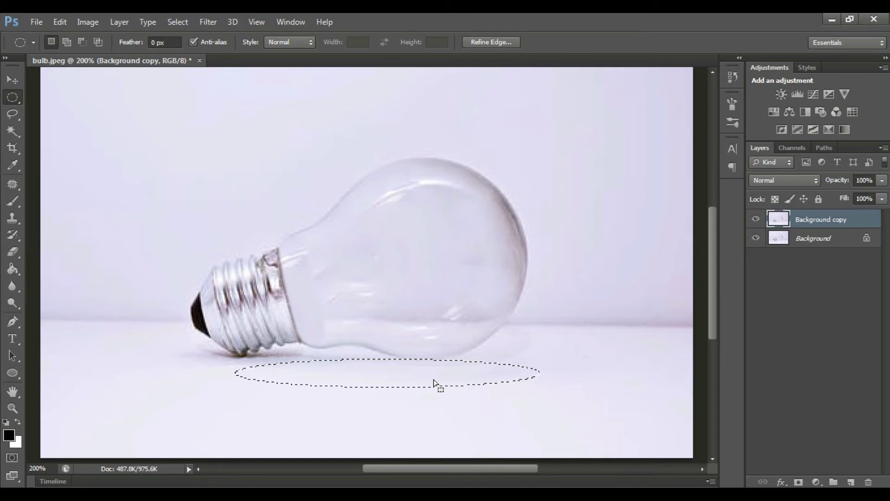
- Fill the oval selection with black on a new Layer 1 and deselect it
click(852, 484)
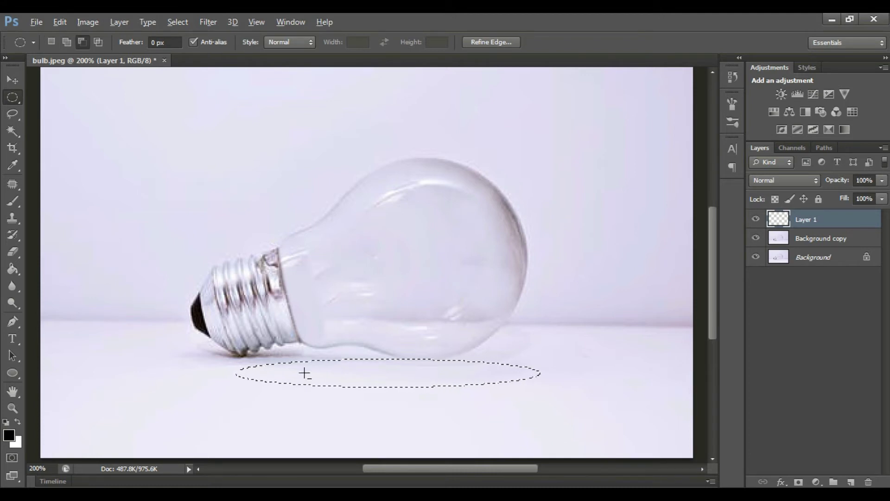
key(alt+BackSpace)
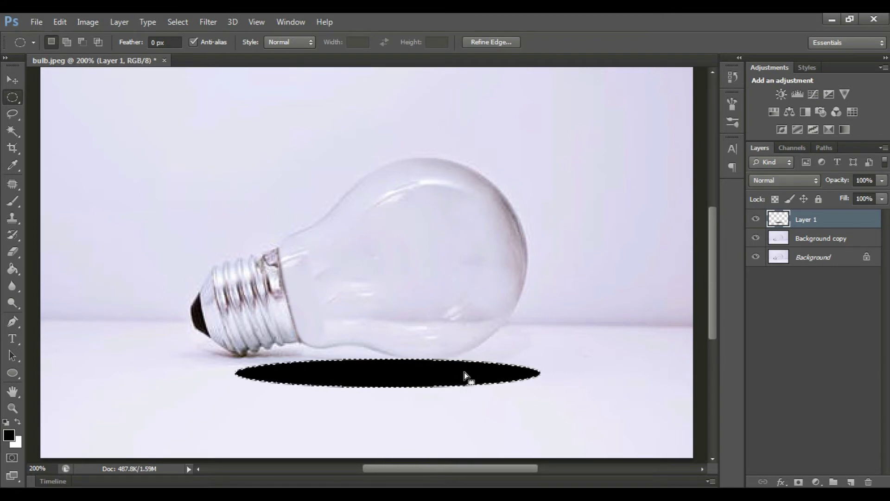
key(ctrl+d)
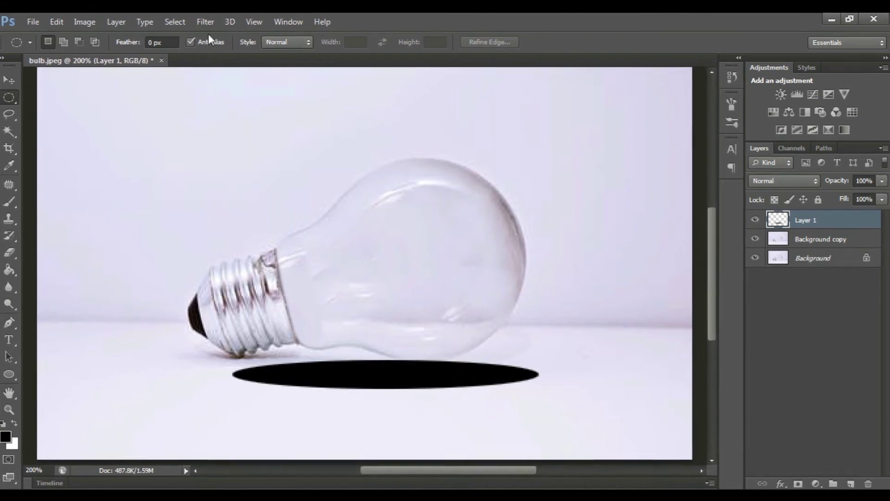
click(201, 22)
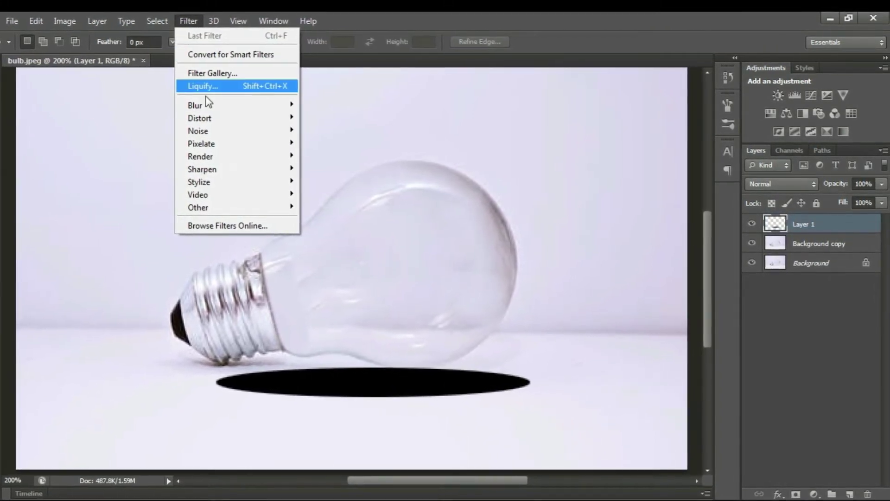
mouse_move(187, 106)
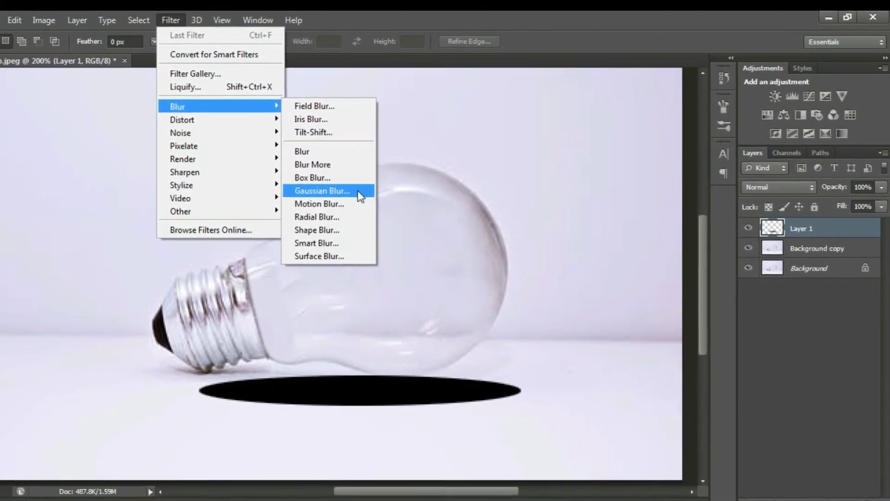
- Apply a 4.6-pixel Gaussian Blur to the black oval on Layer 1
click(355, 193)
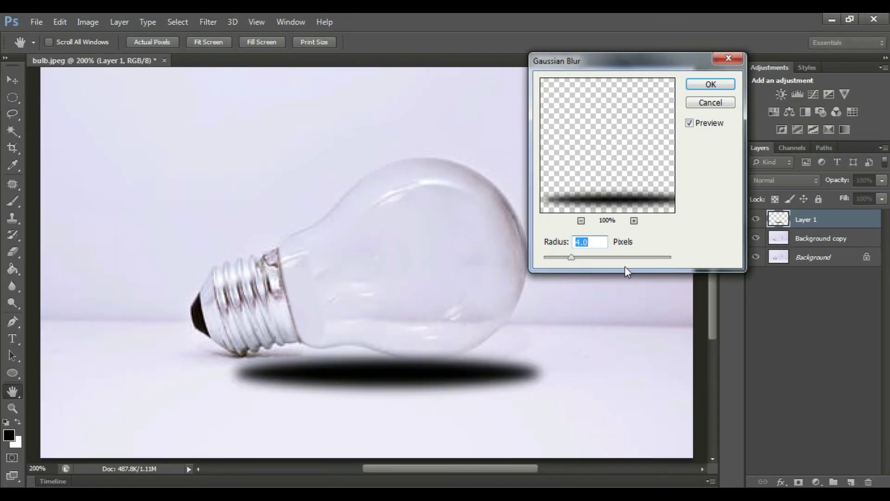
mouse_move(571, 258)
mouse_down()
mouse_move(559, 257)
mouse_move(606, 257)
mouse_move(575, 259)
mouse_up()
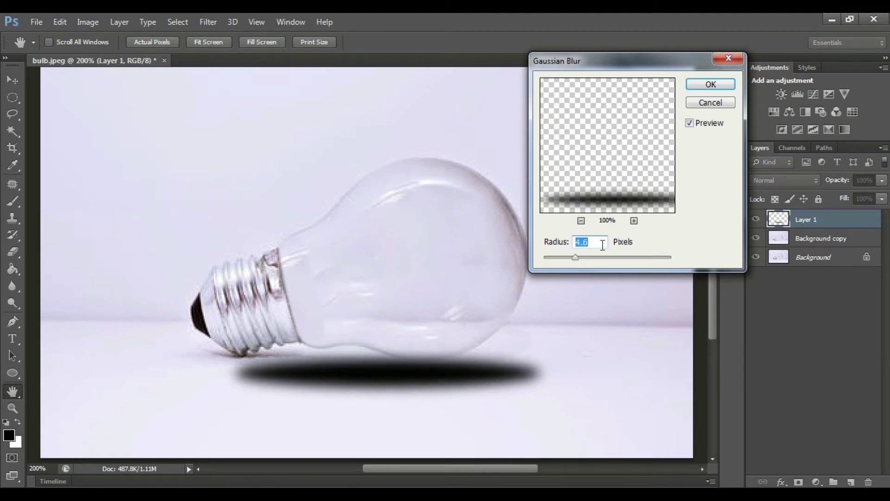
click(711, 85)
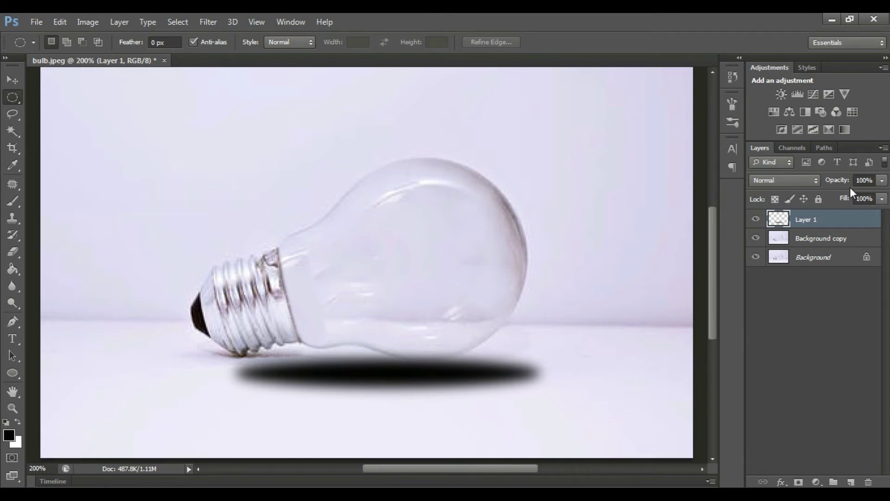
- Lower Layer 1's opacity slider to 28% to make the shadow faint grey
click(883, 180)
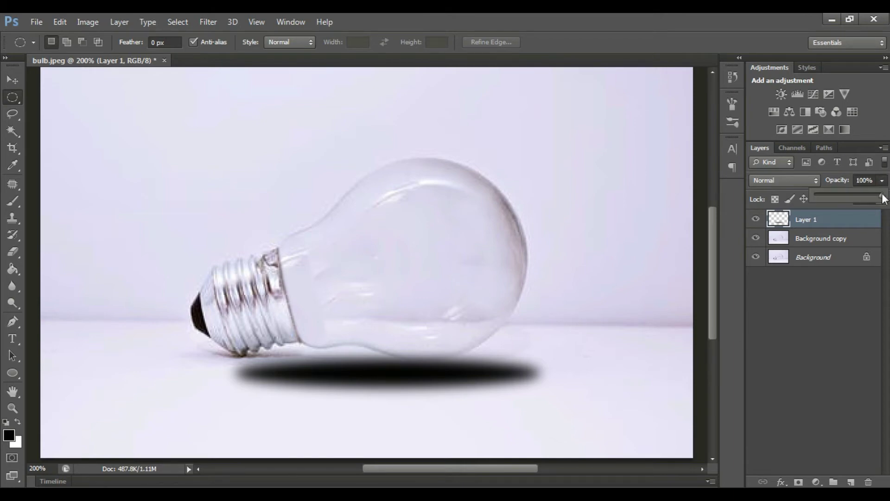
drag(882, 195, 844, 195)
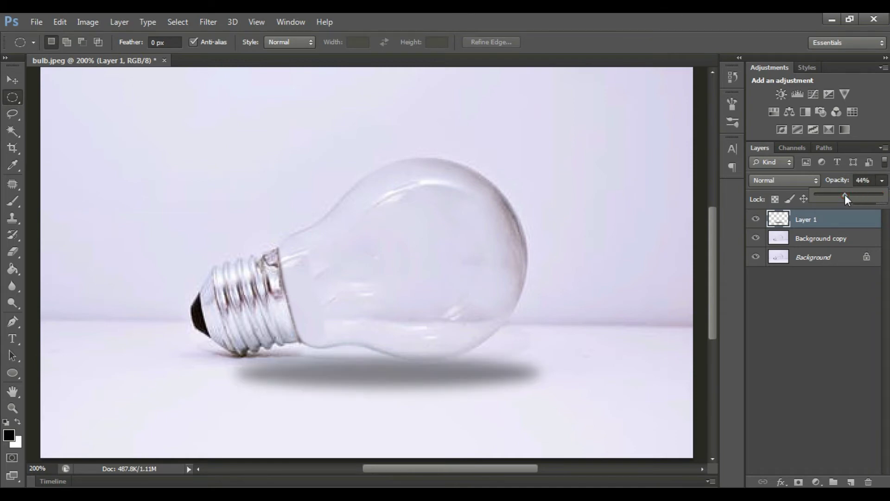
drag(844, 195, 840, 195)
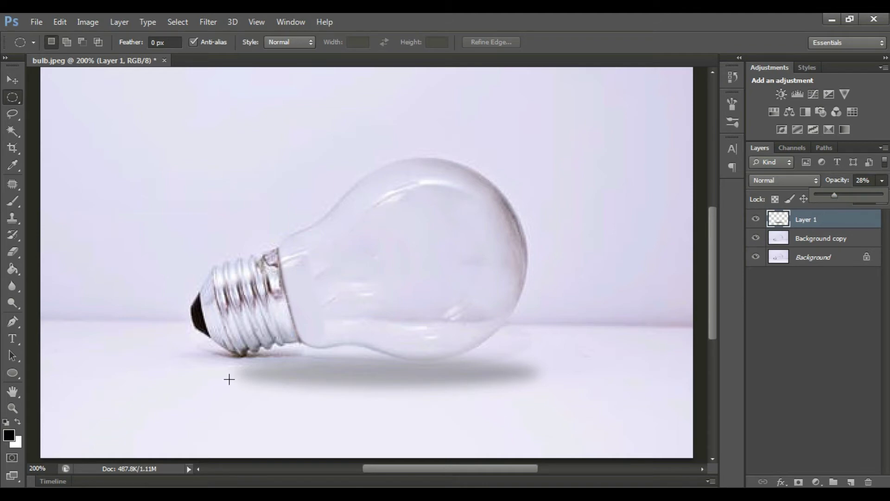
- Scale the shadow to 92%, nudge it right and tilt it slightly with Free Transform
key(ctrl+t)
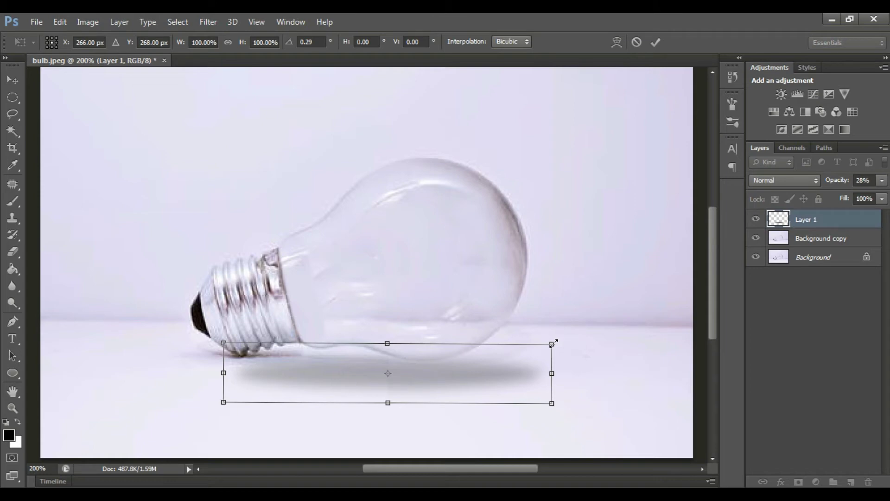
mouse_move(554, 343)
mouse_down()
mouse_move(403, 357)
mouse_move(543, 362)
mouse_move(532, 363)
mouse_up()
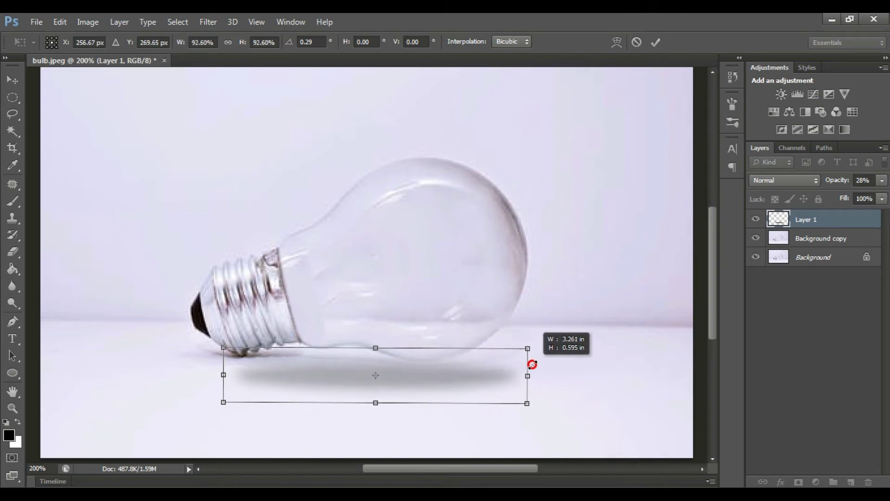
drag(474, 370, 494, 371)
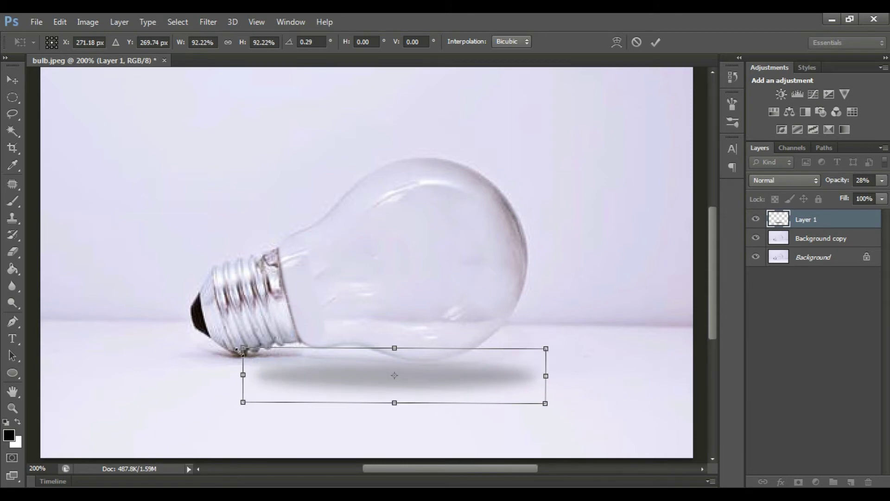
drag(272, 315, 275, 314)
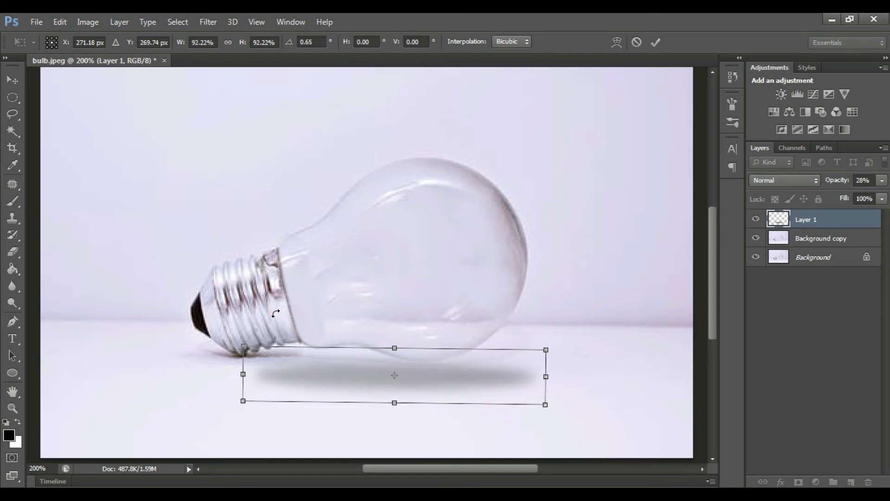
key(Return)
key(m)
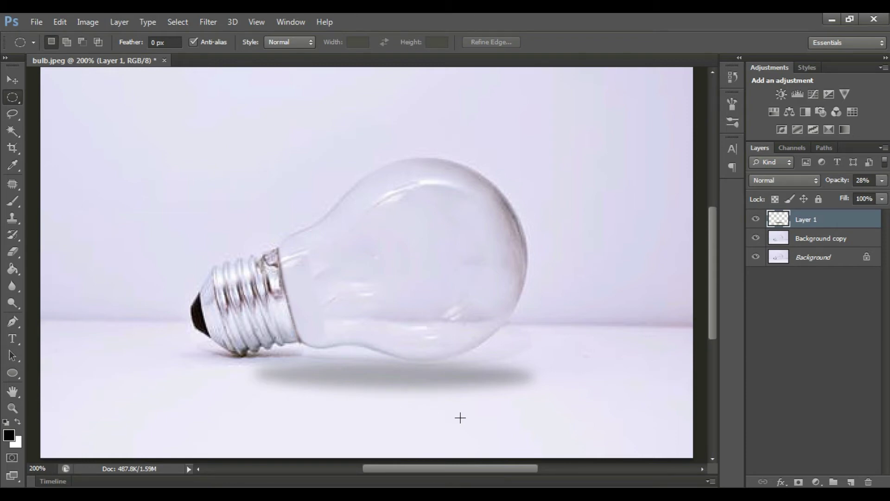
- Open the hero-water image from the File menu
click(36, 22)
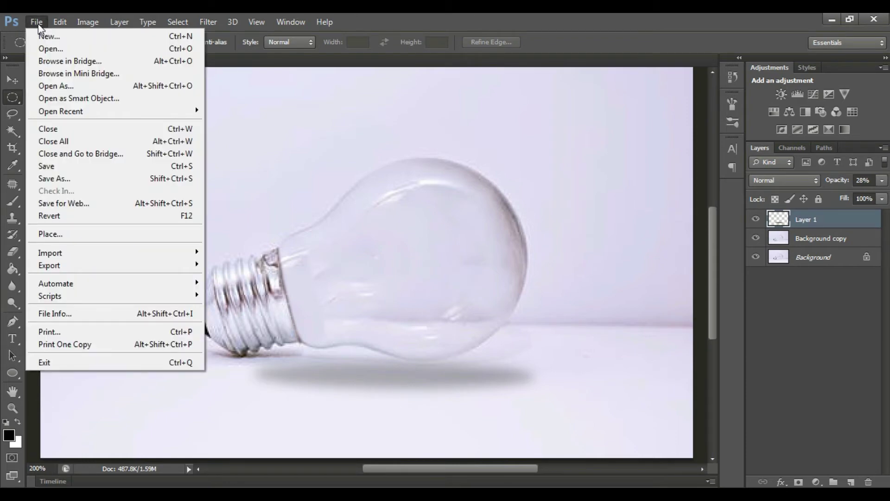
click(51, 48)
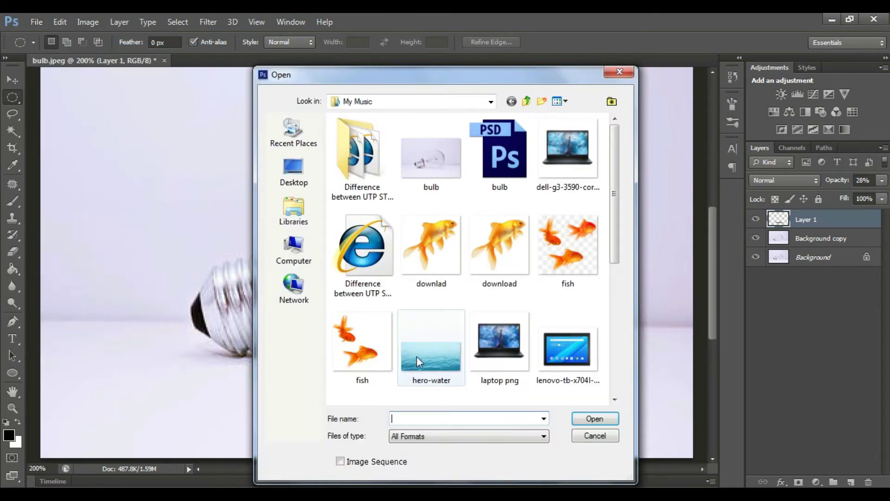
click(419, 347)
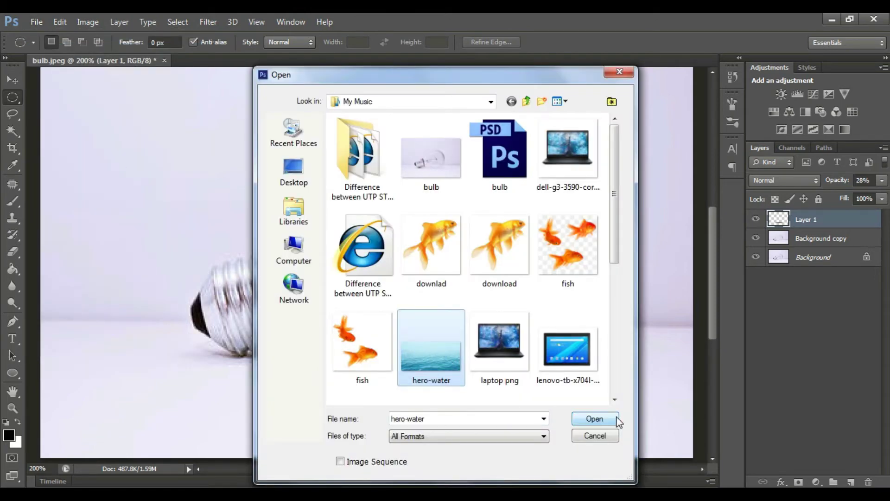
click(603, 418)
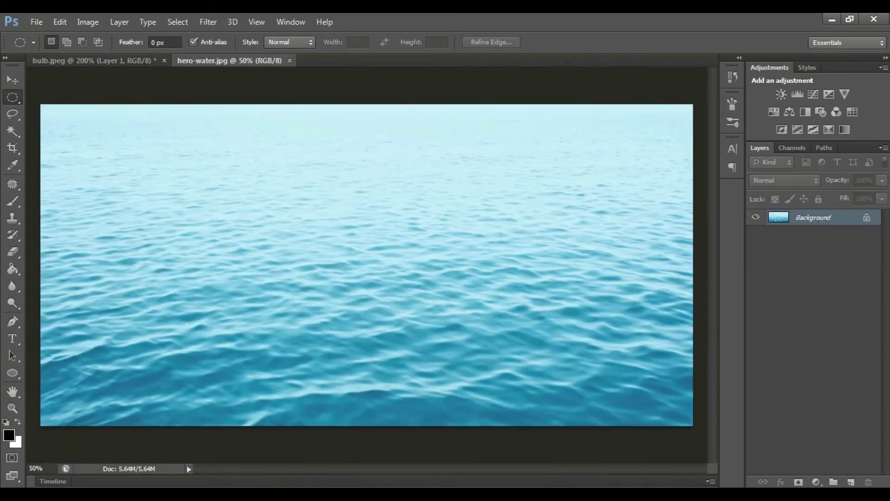
- Duplicate and shrink the water layer, then drag it into bulb.jpeg as Layer 2
key(ctrl+j)
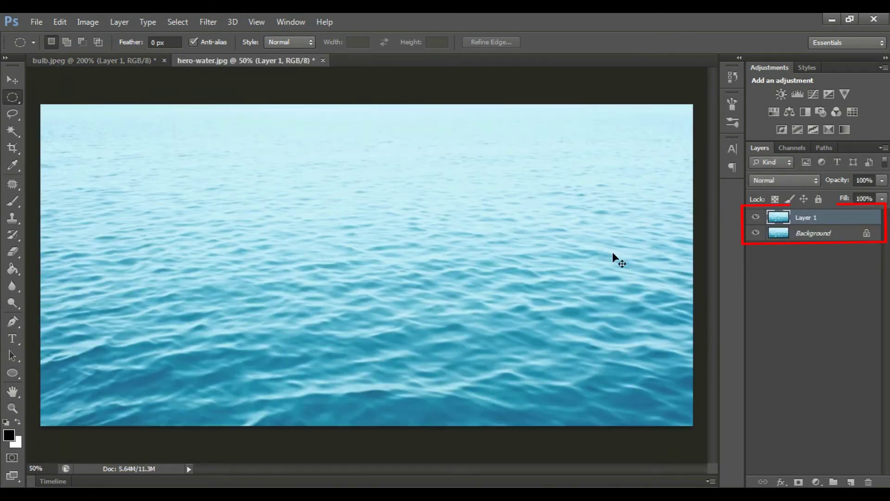
key(ctrl+t)
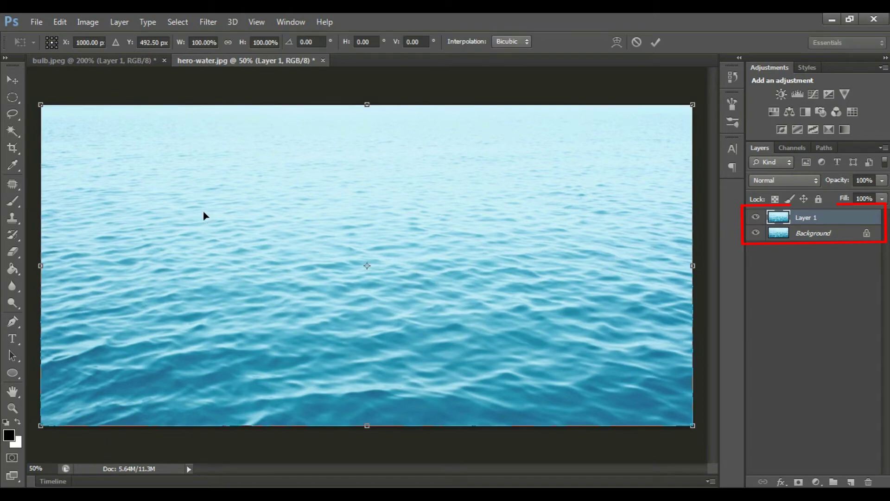
drag(40, 106, 444, 274)
key(Return)
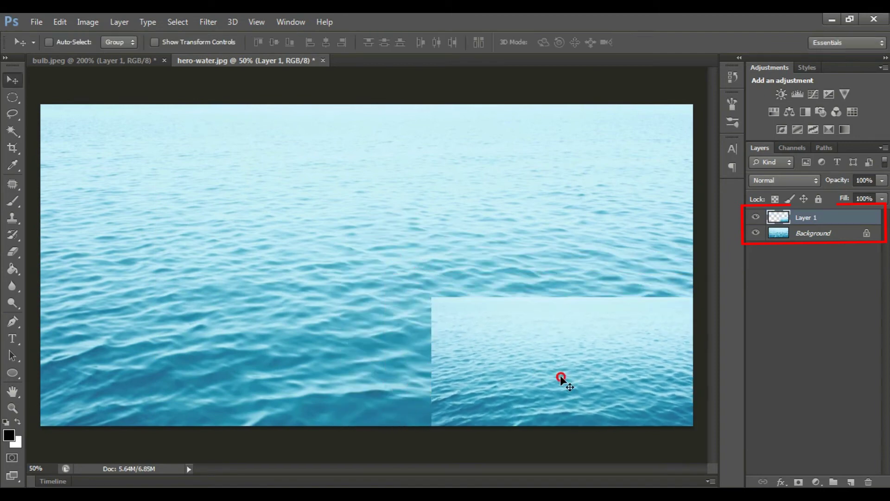
mouse_move(562, 378)
mouse_down()
mouse_move(336, 249)
mouse_move(167, 73)
mouse_move(401, 314)
mouse_up()
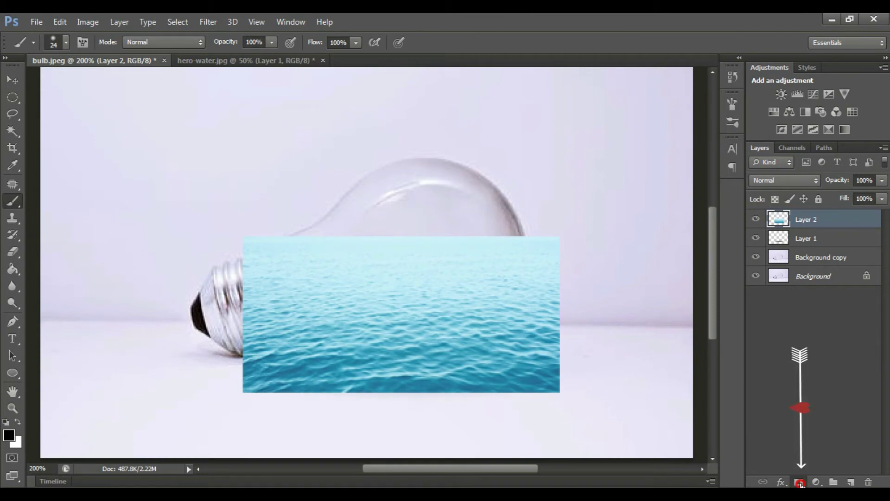
- Add a layer mask to Layer 2 and brush black over the water's bottom-left corner
click(798, 482)
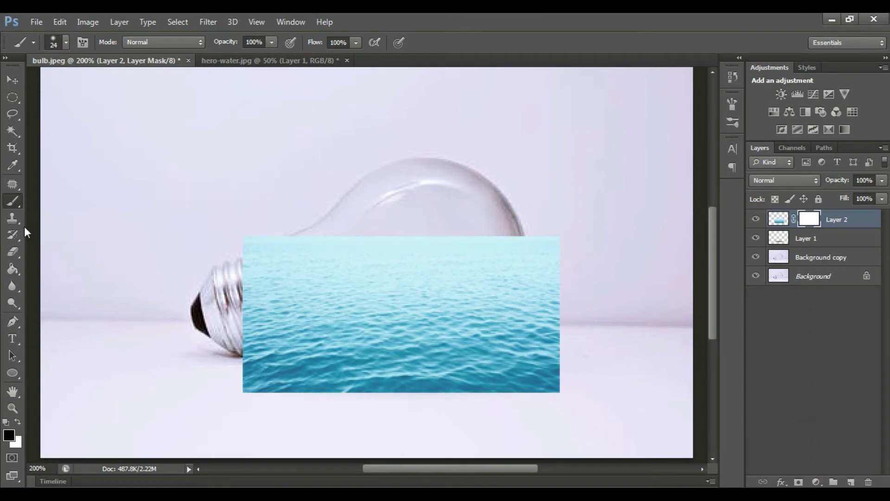
right_click(12, 200)
click(49, 200)
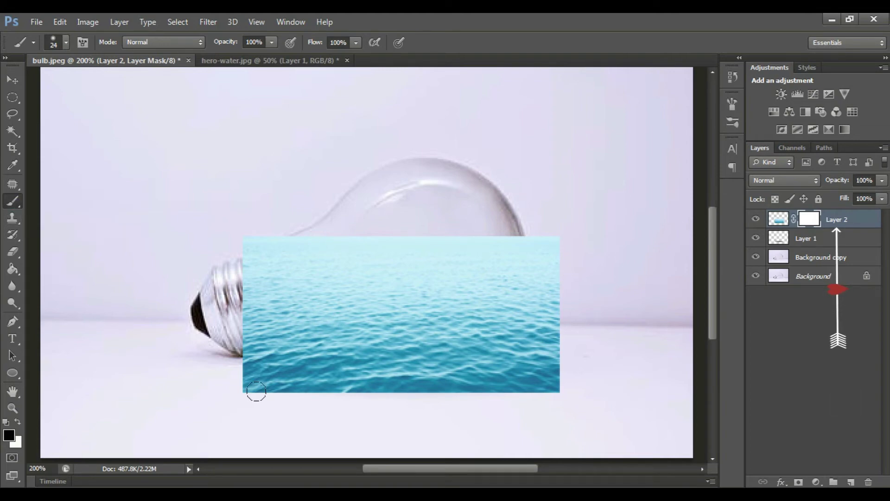
mouse_move(256, 391)
mouse_down()
mouse_move(224, 391)
mouse_move(569, 392)
mouse_move(560, 391)
mouse_move(548, 229)
mouse_up()
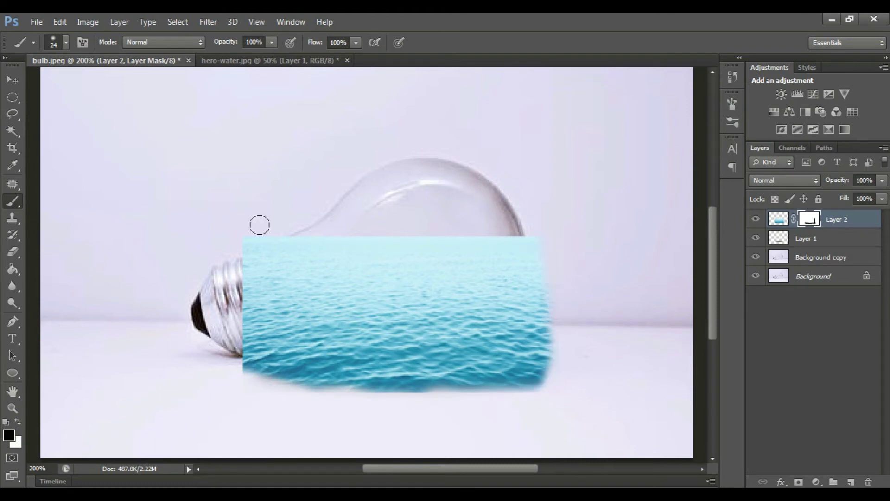
drag(229, 232, 242, 224)
- Fade Layer 2 to 39% opacity and mask away the water outside the bulb's glass edges
click(881, 180)
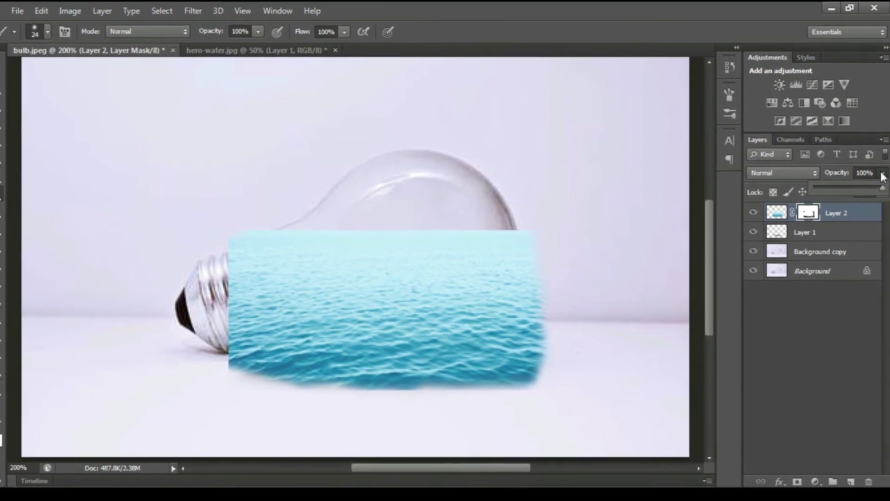
drag(882, 188, 841, 188)
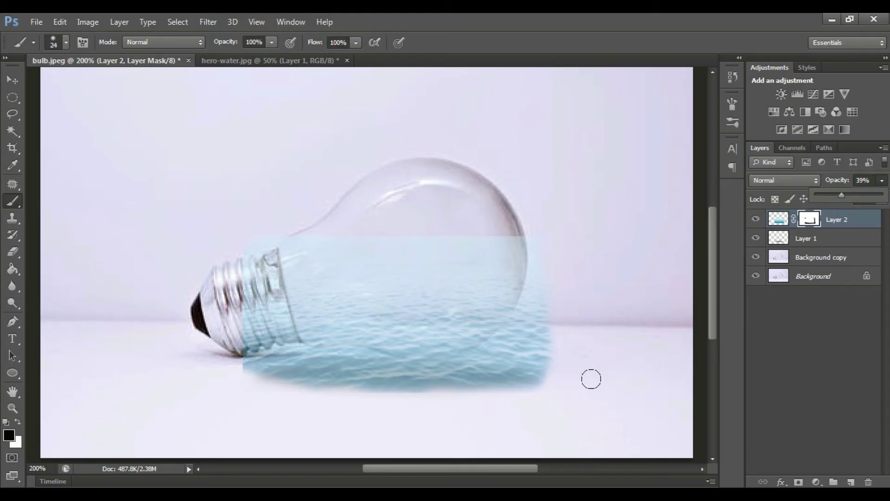
mouse_move(590, 379)
mouse_down()
mouse_move(473, 391)
mouse_move(324, 390)
mouse_move(354, 391)
mouse_move(237, 369)
mouse_move(242, 264)
mouse_move(261, 251)
mouse_move(288, 367)
mouse_up()
drag(252, 314, 252, 368)
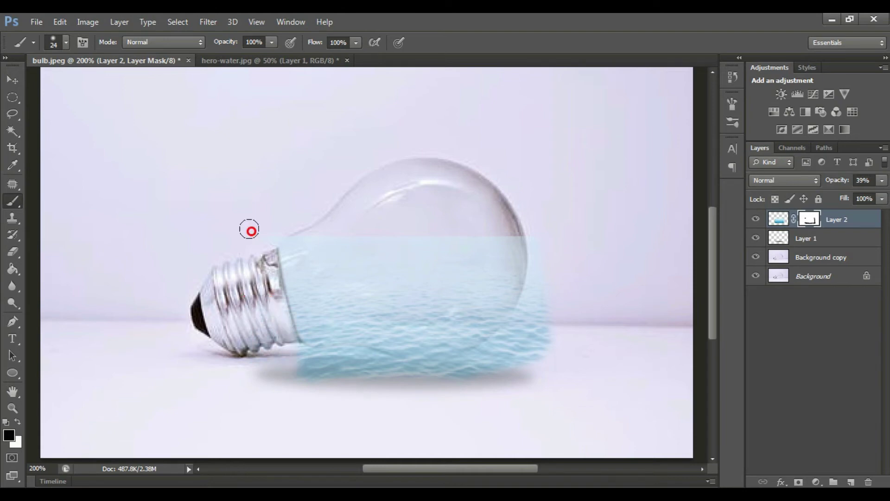
drag(279, 227, 254, 240)
mouse_move(299, 371)
mouse_down()
mouse_move(377, 377)
mouse_move(528, 332)
mouse_move(543, 338)
mouse_up()
mouse_move(543, 234)
mouse_down()
mouse_move(538, 254)
mouse_move(537, 230)
mouse_up()
mouse_move(537, 233)
mouse_down()
mouse_move(535, 283)
mouse_move(501, 340)
mouse_move(475, 357)
mouse_up()
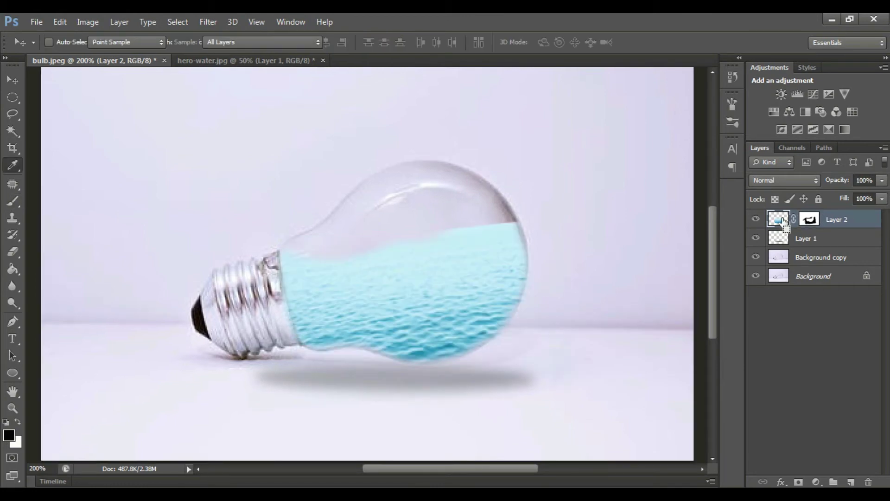
- Deepen the water to blue with Hue/Saturation set to Hue +27, Saturation +23
key(ctrl+u)
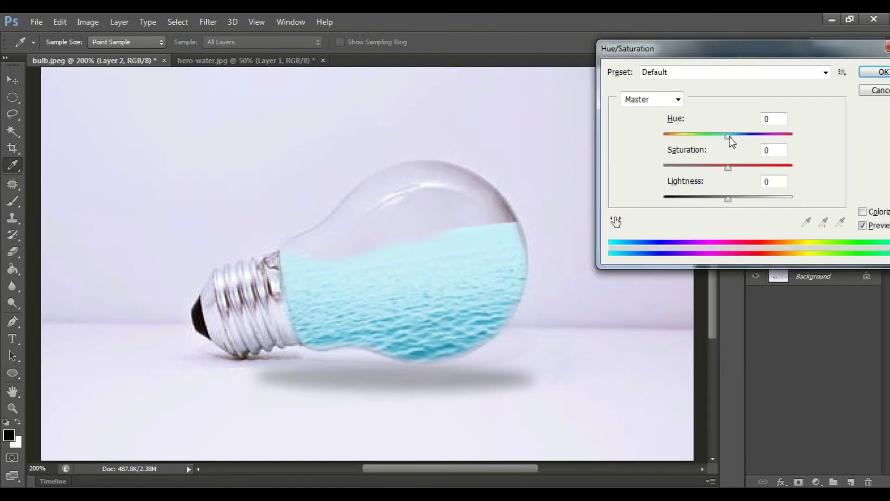
mouse_move(767, 52)
mouse_down()
mouse_move(672, 41)
mouse_move(701, 46)
mouse_up()
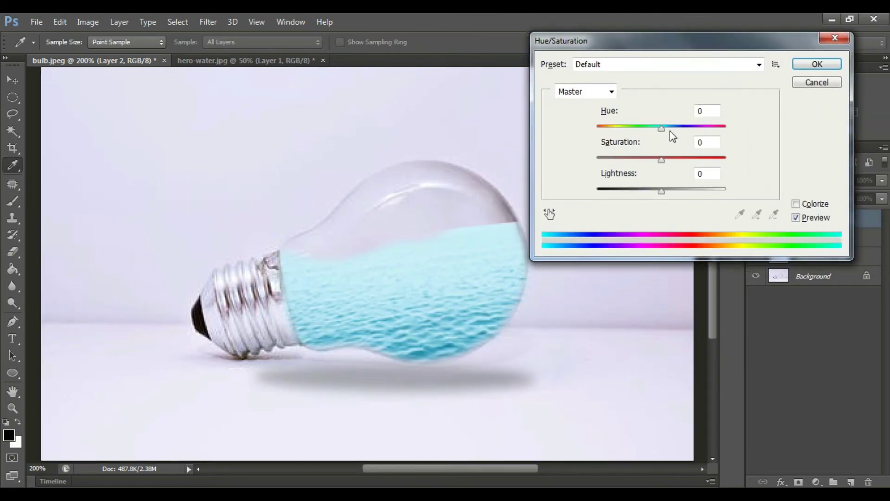
mouse_move(661, 127)
mouse_down()
mouse_move(684, 138)
mouse_move(677, 161)
mouse_move(701, 130)
mouse_move(666, 133)
mouse_move(679, 136)
mouse_up()
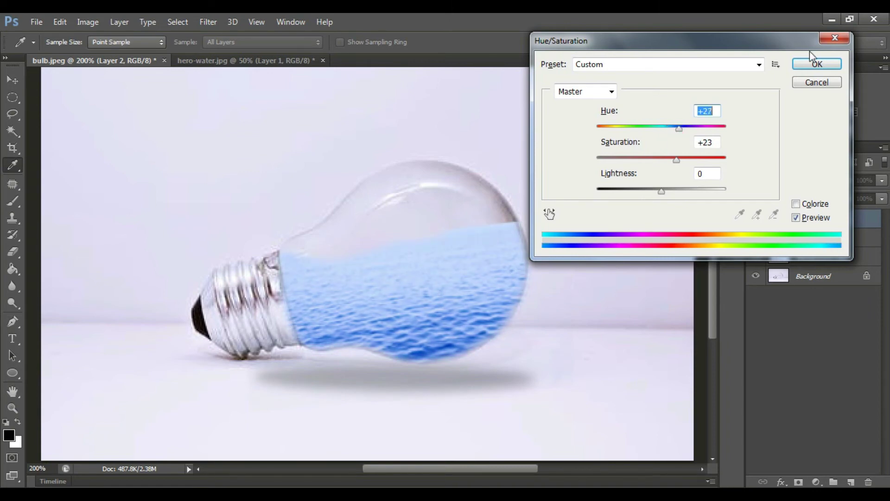
click(814, 64)
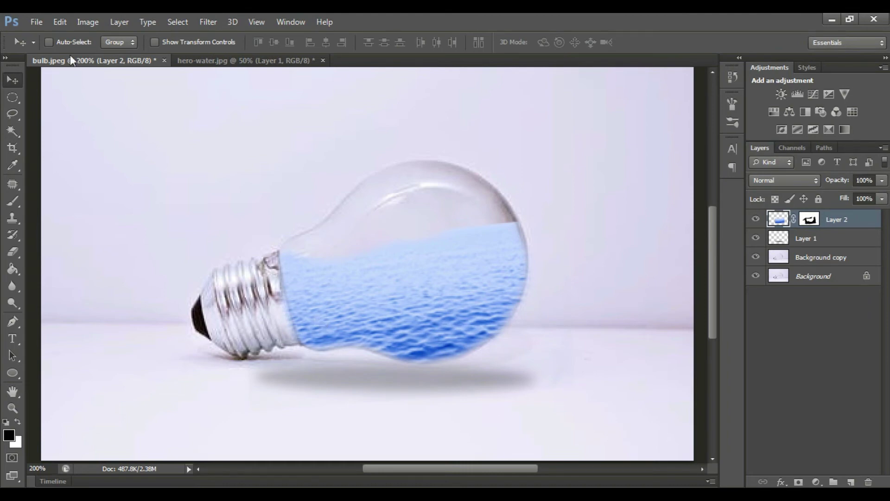
- Open fish.png and drag the goldfish into bulb.jpeg as a new layer
click(36, 22)
click(41, 49)
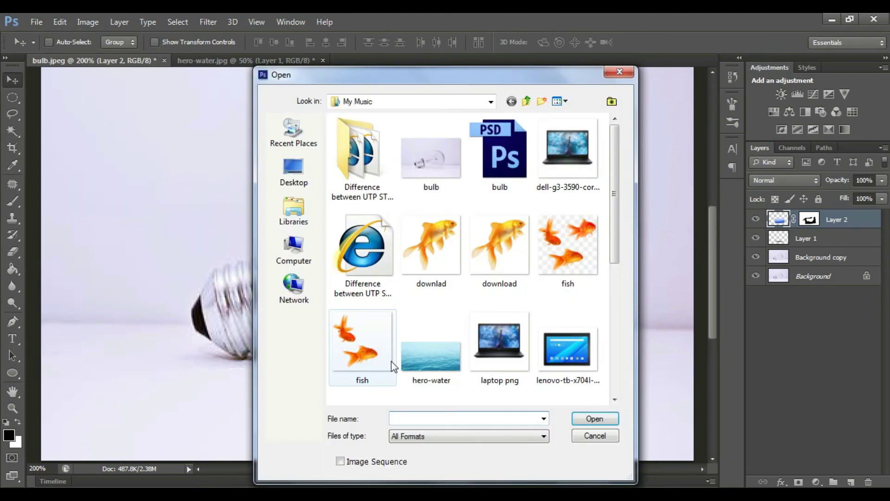
click(366, 346)
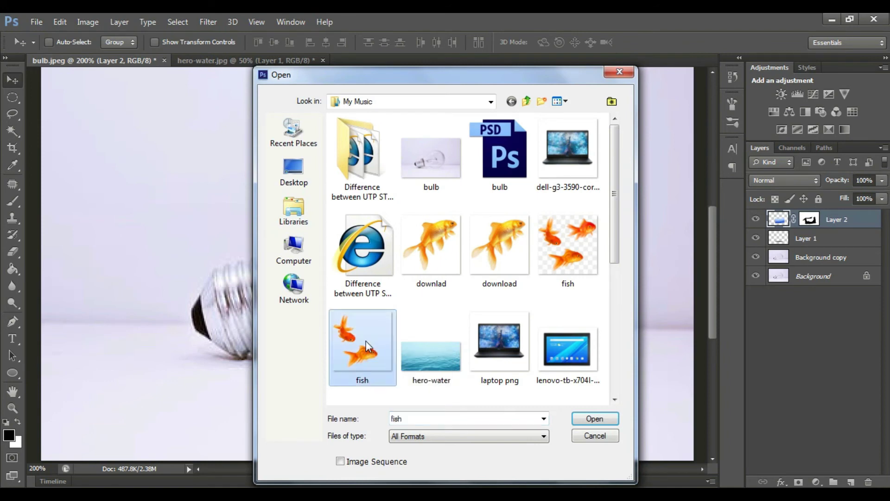
click(595, 420)
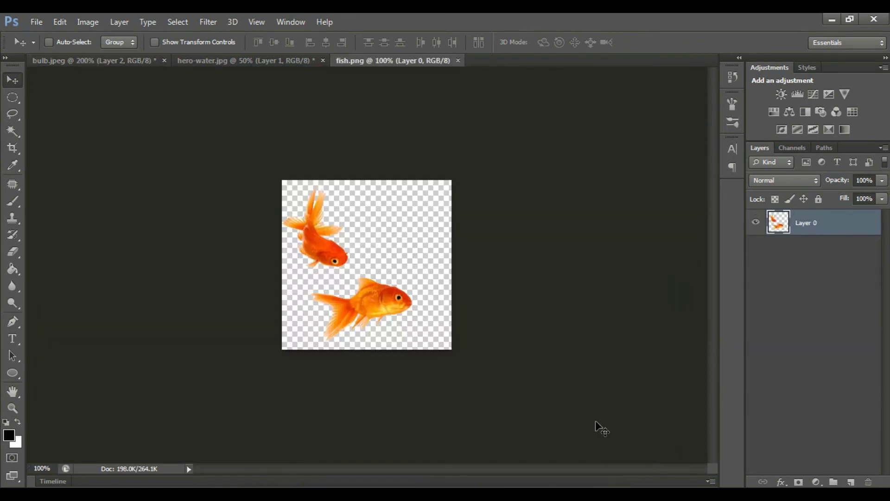
drag(389, 303, 132, 56)
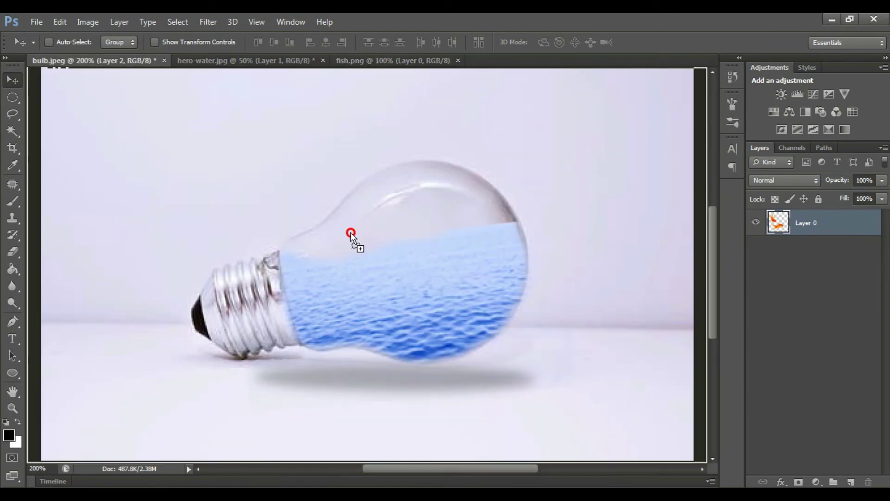
drag(131, 56, 448, 303)
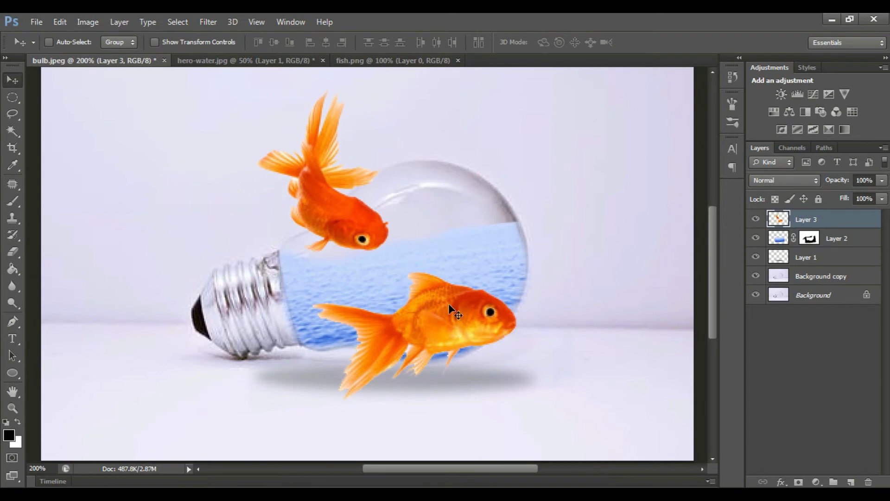
- Scale the goldfish to about 33%, rotate about -37°, and place them in the water
key(ctrl+t)
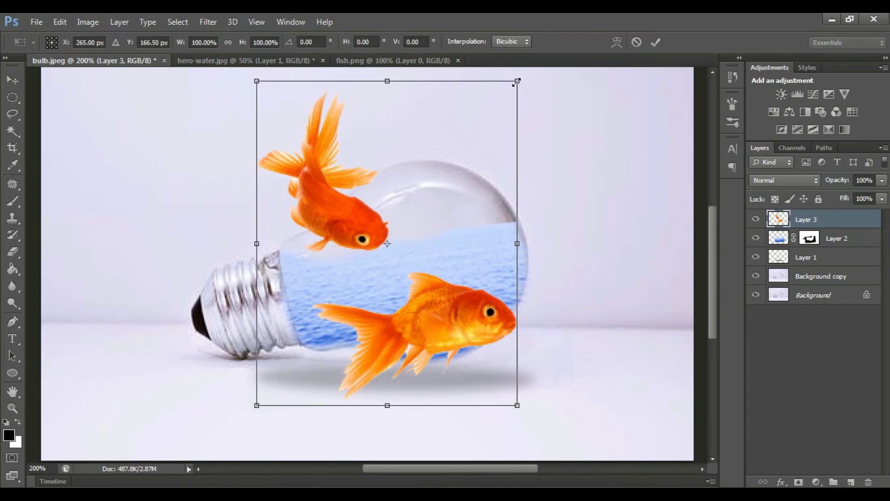
drag(516, 82, 365, 316)
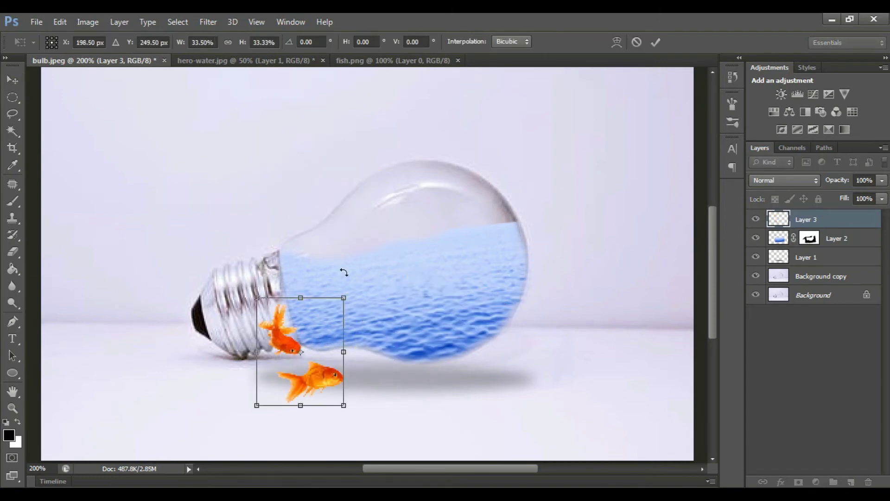
drag(358, 282, 325, 285)
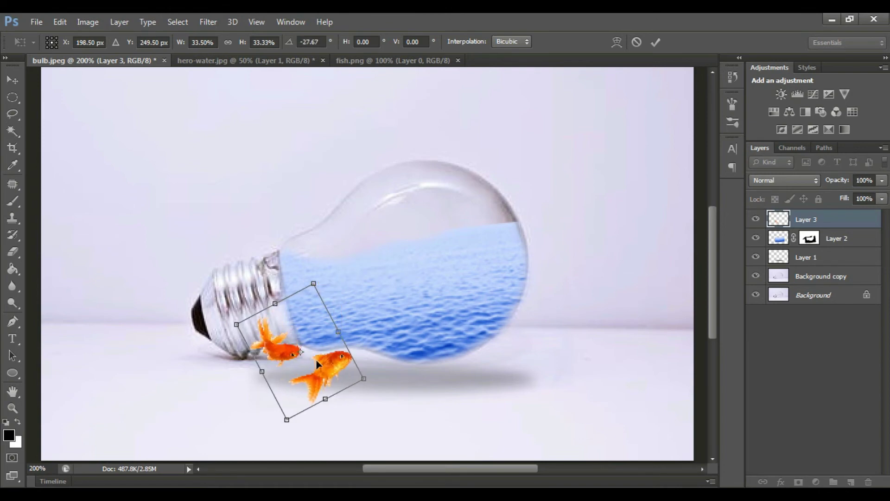
drag(317, 361, 416, 310)
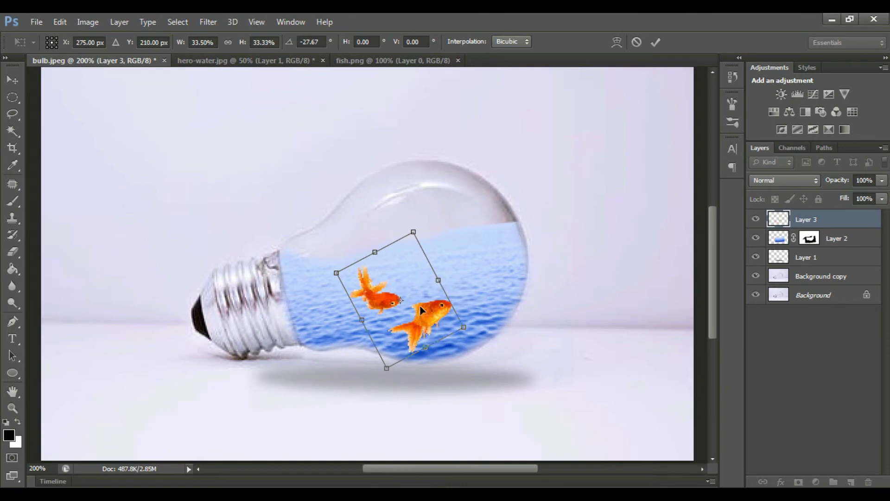
scroll(420, 310, up, 1)
drag(422, 242, 408, 239)
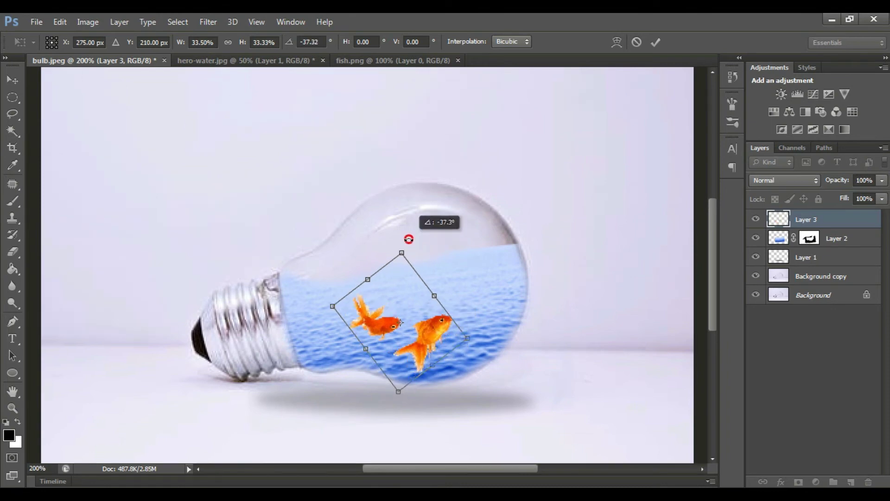
key(Return)
drag(423, 328, 432, 332)
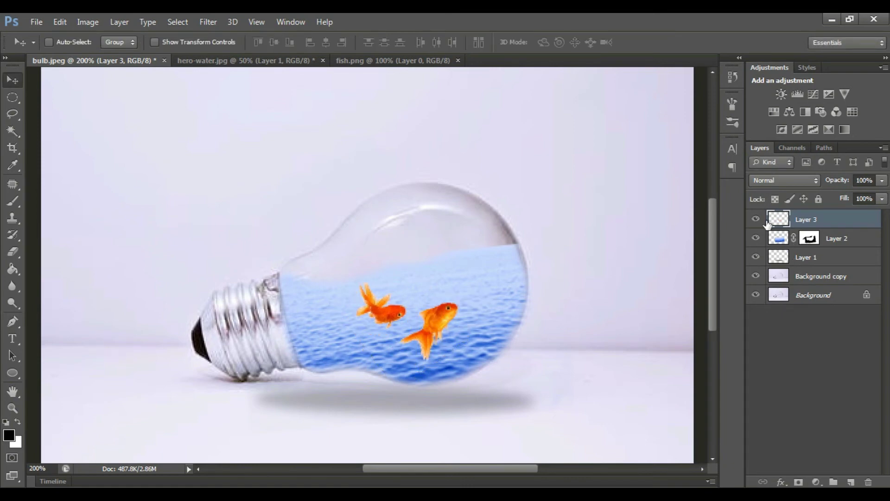
- Set the goldfish layer (Layer 3) to 63% opacity
click(822, 219)
click(880, 180)
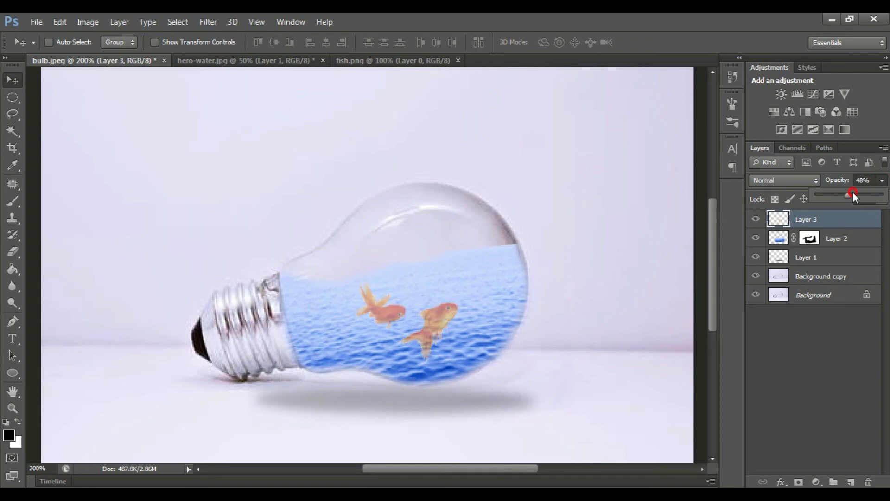
mouse_move(854, 194)
mouse_down()
mouse_move(863, 199)
mouse_move(853, 201)
mouse_up()
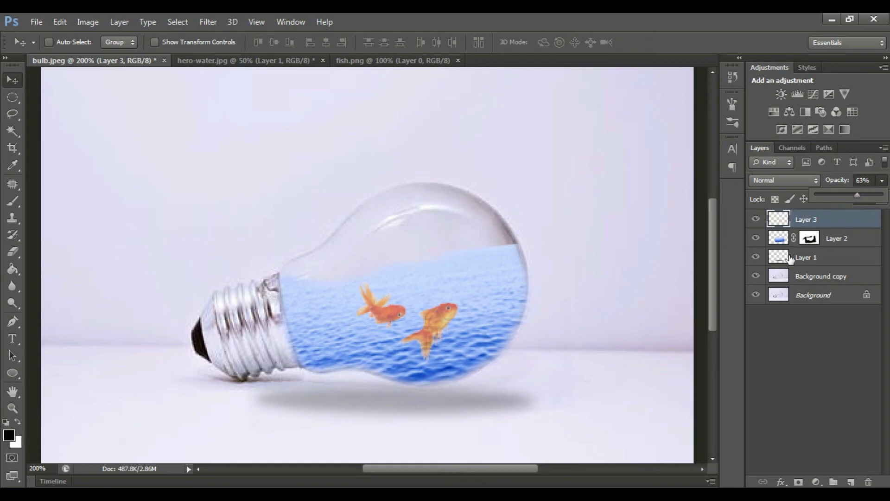
click(783, 370)
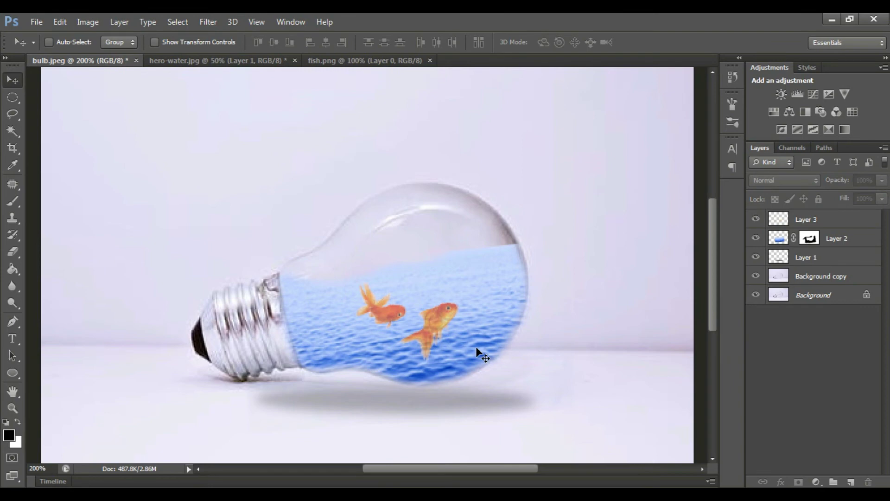
- Enlarge the goldfish to about 133% and shift them slightly left
click(780, 223)
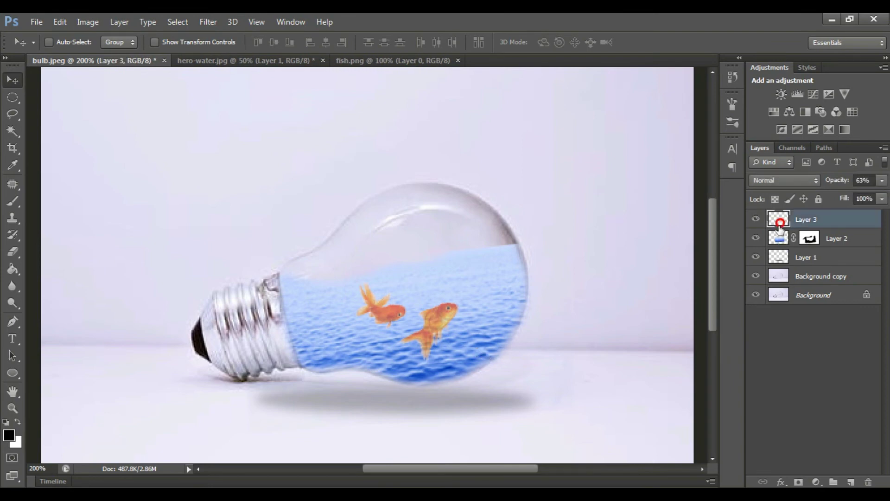
key(ctrl+t)
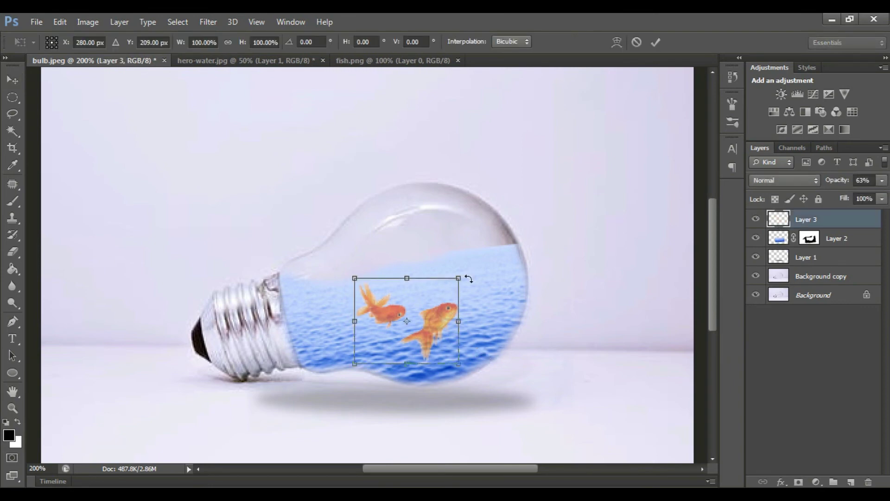
drag(468, 279, 500, 257)
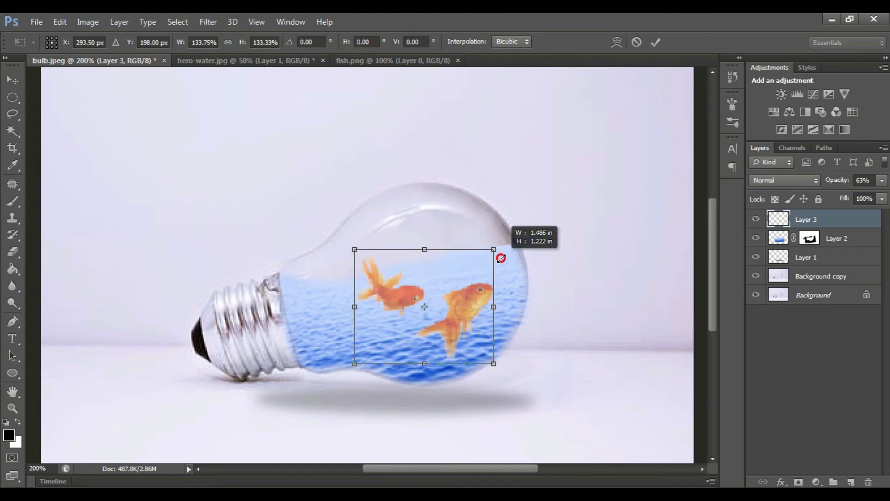
drag(381, 310, 371, 305)
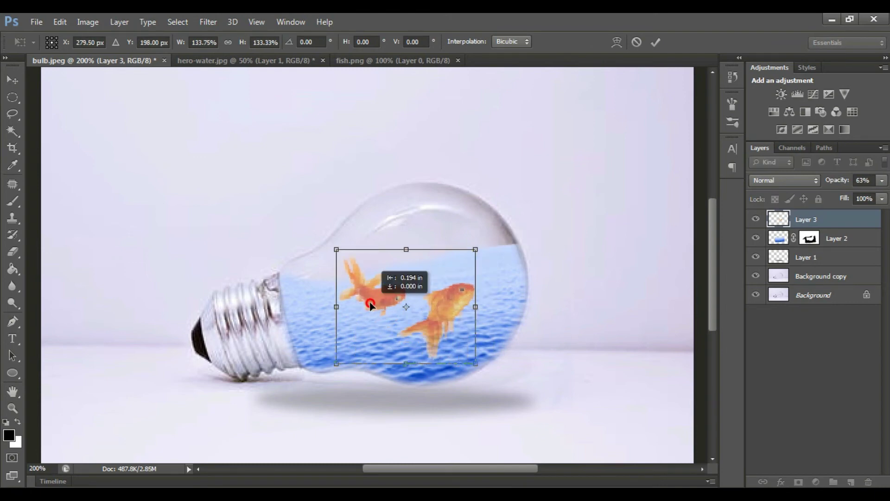
key(Return)
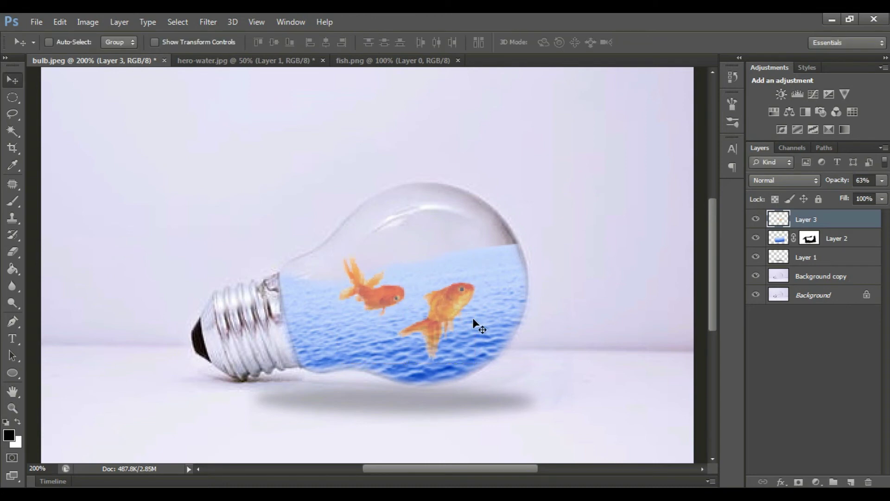
- Retint Layer 2's water with Hue/Saturation at Hue -11, Saturation +6
click(785, 254)
key(ctrl+u)
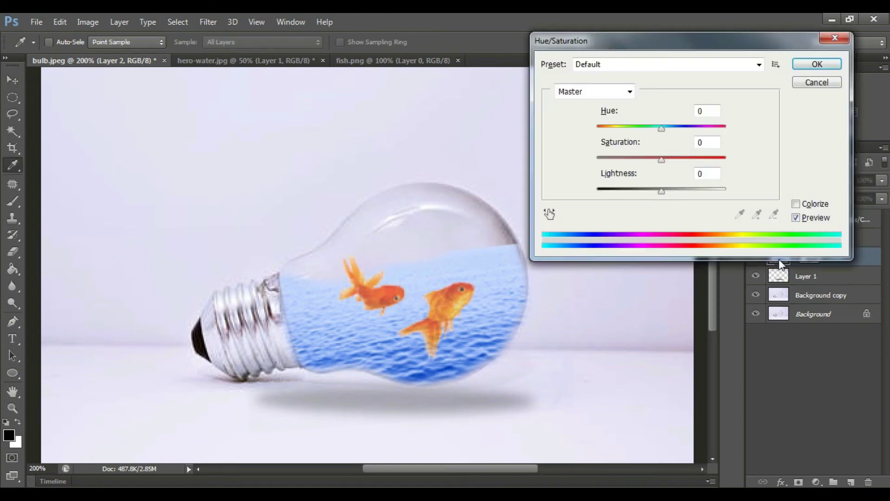
mouse_move(663, 130)
mouse_down()
mouse_move(680, 132)
mouse_move(667, 139)
mouse_move(681, 159)
mouse_move(666, 159)
mouse_up()
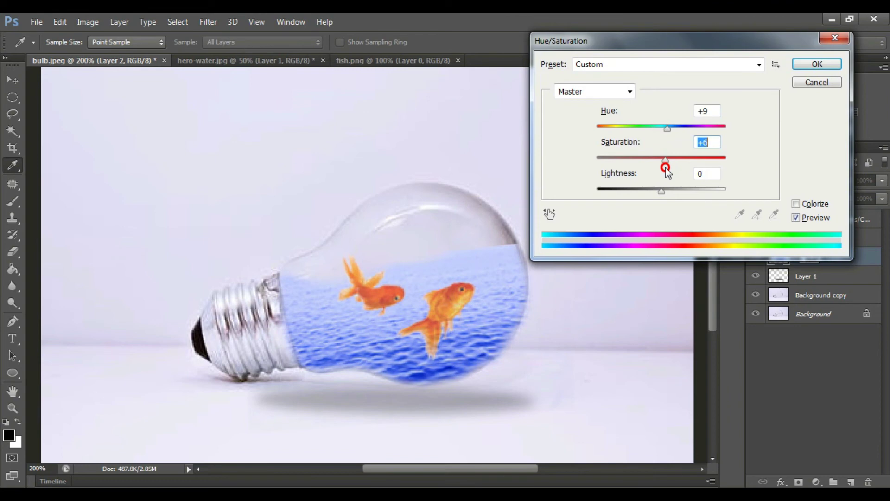
mouse_move(667, 128)
mouse_down()
mouse_move(674, 133)
mouse_move(653, 135)
mouse_up()
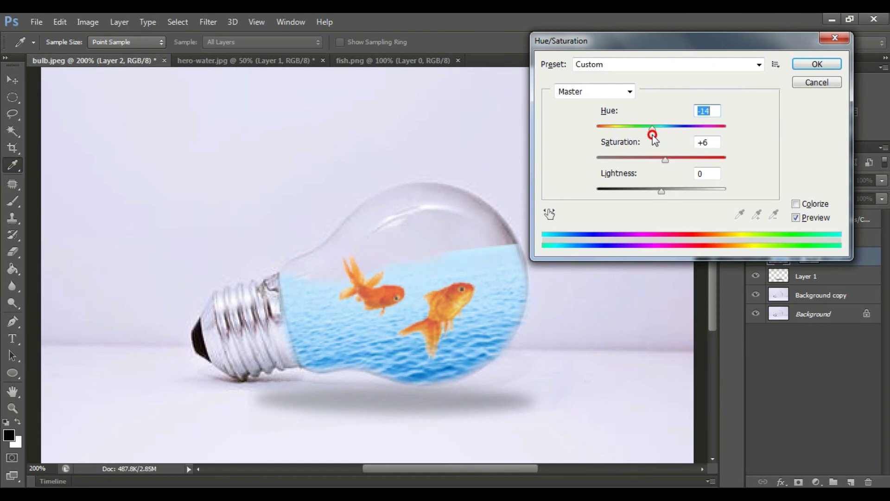
click(816, 83)
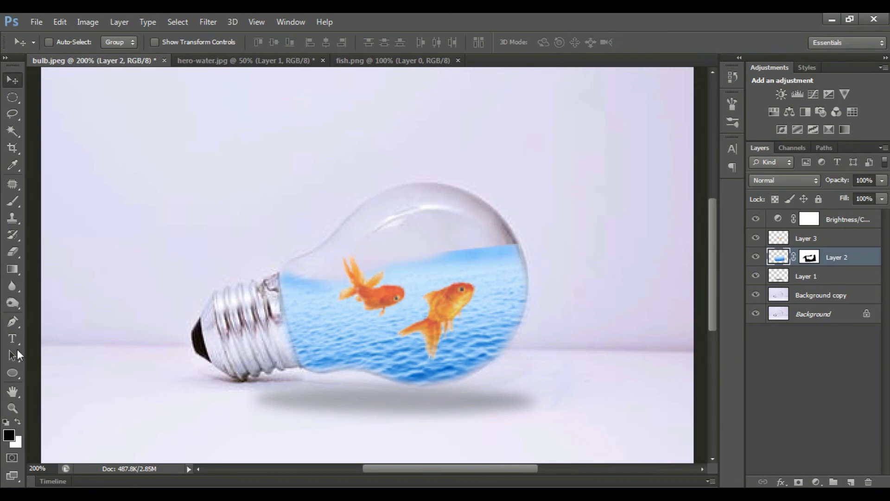
- Burn the water darker along its right edge and lower areas
click(18, 301)
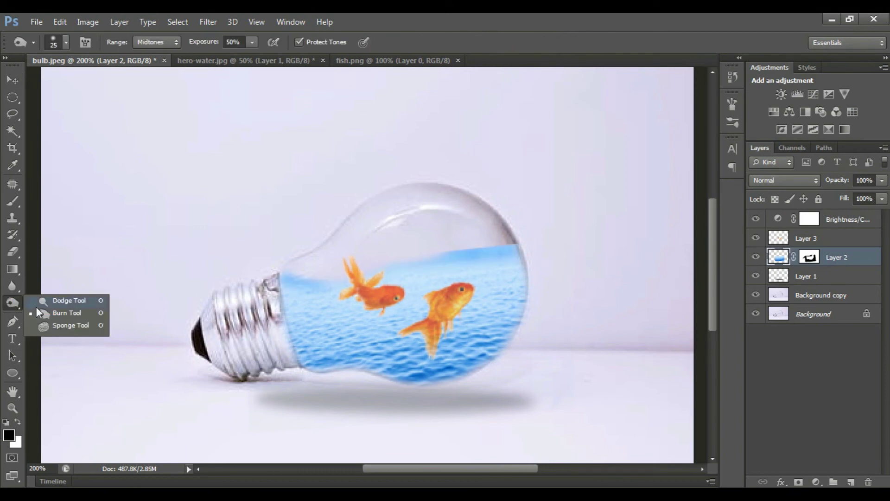
click(59, 312)
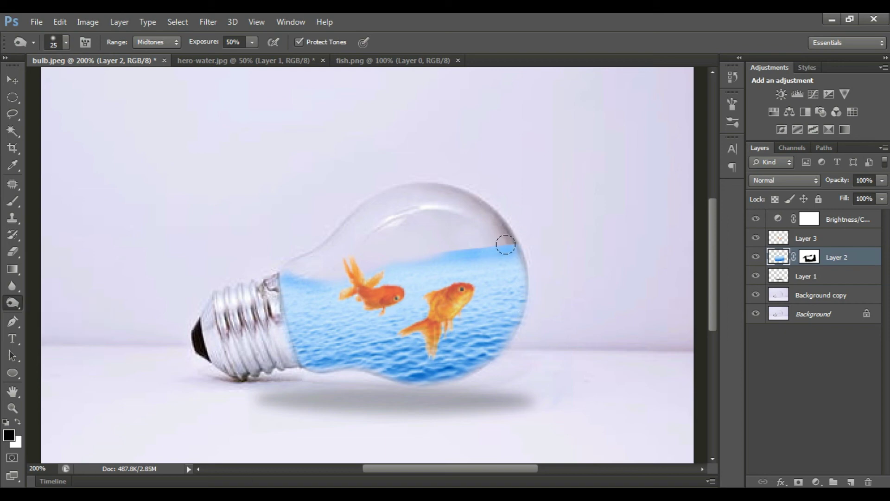
drag(510, 242, 462, 248)
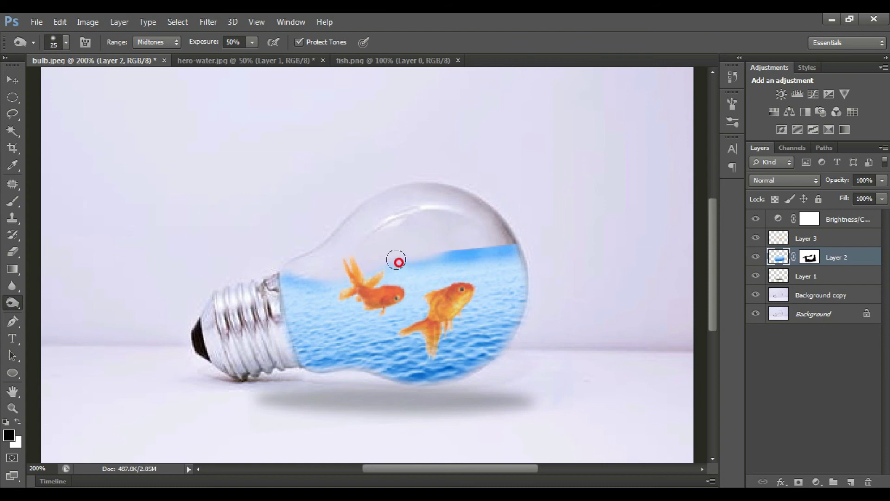
mouse_move(398, 258)
mouse_down()
mouse_move(284, 290)
mouse_move(296, 324)
mouse_move(352, 364)
mouse_move(483, 356)
mouse_move(520, 302)
mouse_move(512, 264)
mouse_up()
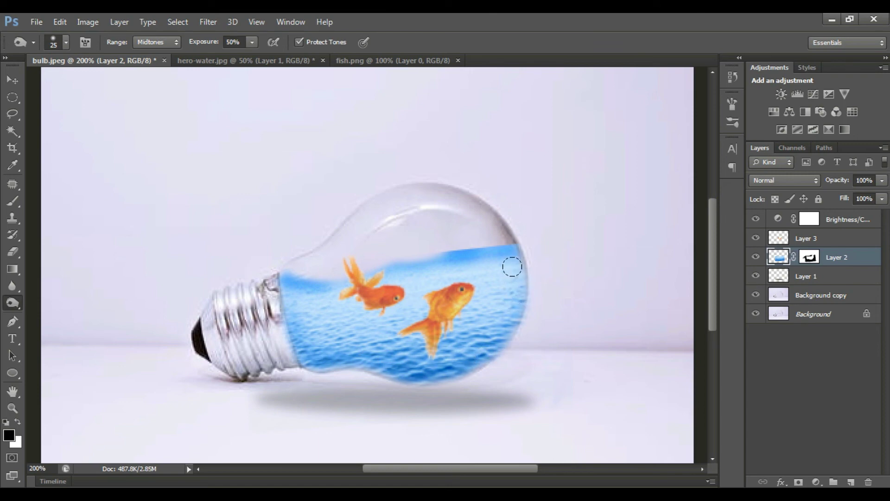
mouse_move(324, 312)
mouse_down()
mouse_move(419, 319)
mouse_move(510, 268)
mouse_up()
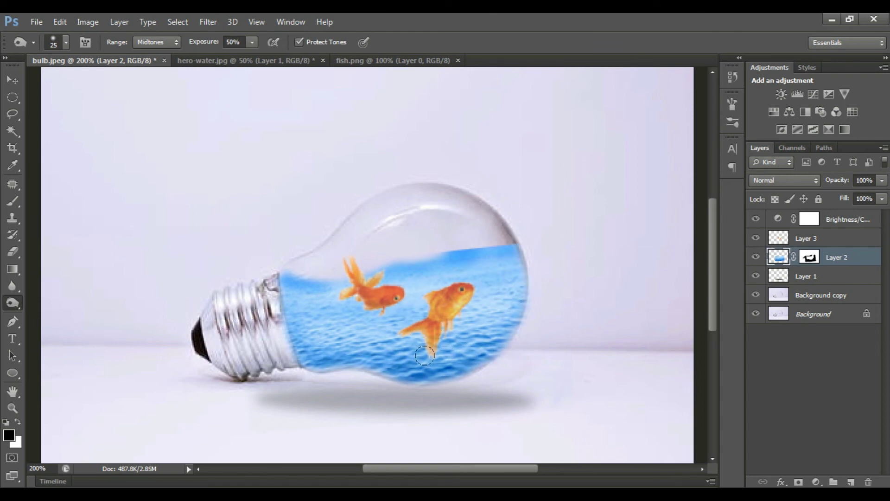
mouse_move(342, 334)
mouse_down()
mouse_move(507, 292)
mouse_move(521, 453)
mouse_up()
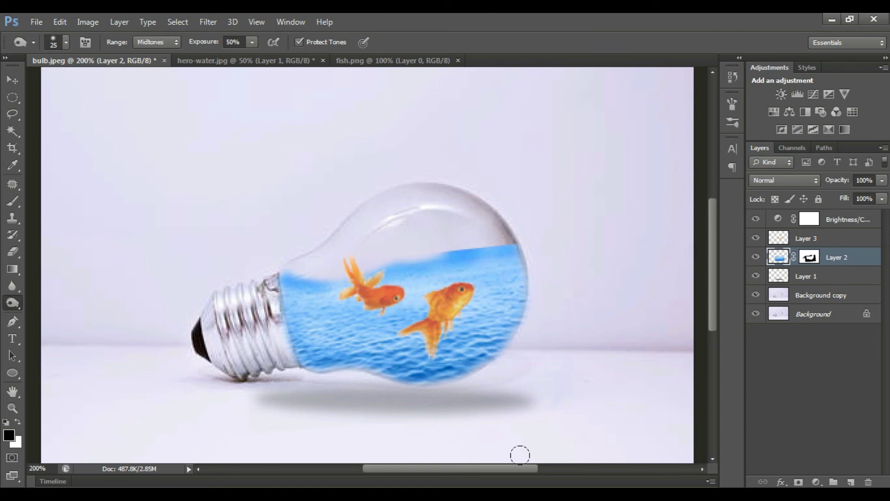
- Dodge the water lighter along its top band and left and bottom rim
key(shift+o)
drag(306, 289, 507, 245)
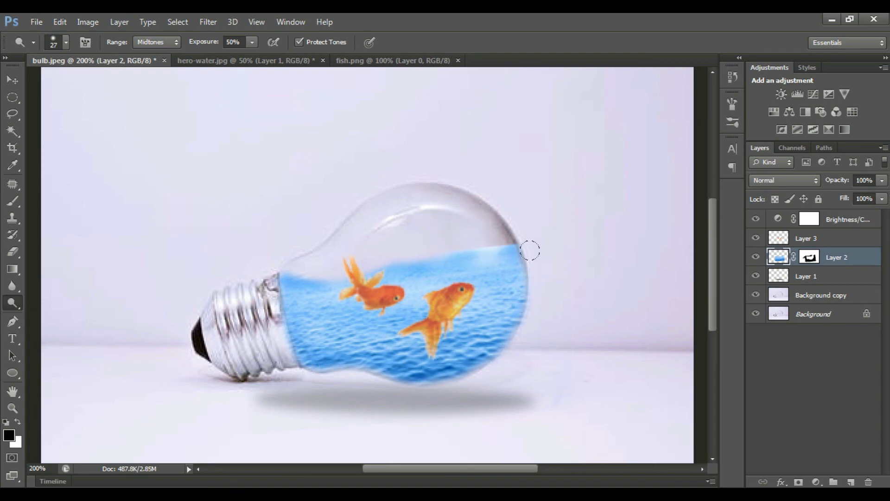
click(370, 257)
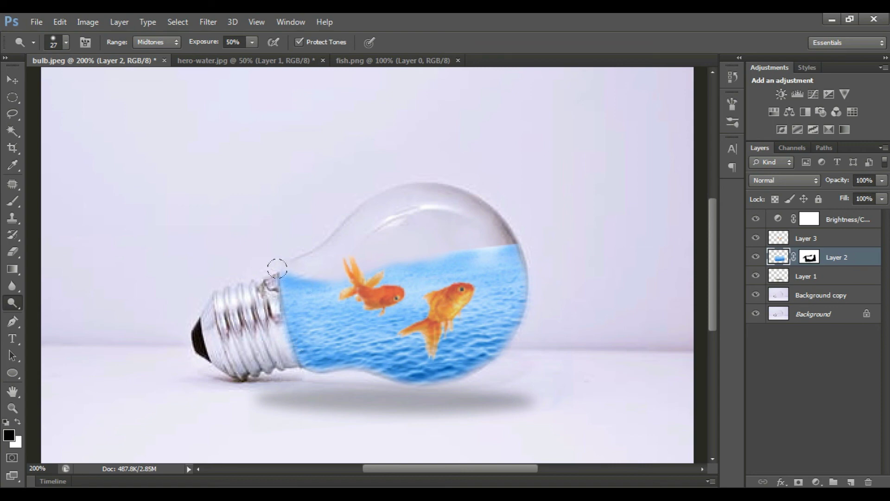
mouse_move(279, 276)
mouse_down()
mouse_move(479, 378)
mouse_move(517, 245)
mouse_up()
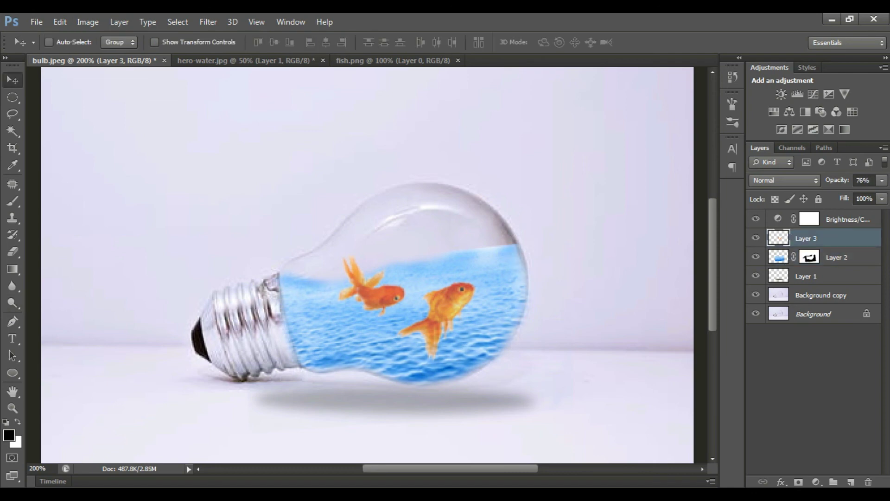
- Stamp a merged copy of all visible layers and give it a layer mask
key(ctrl+alt+shift+e)
click(798, 481)
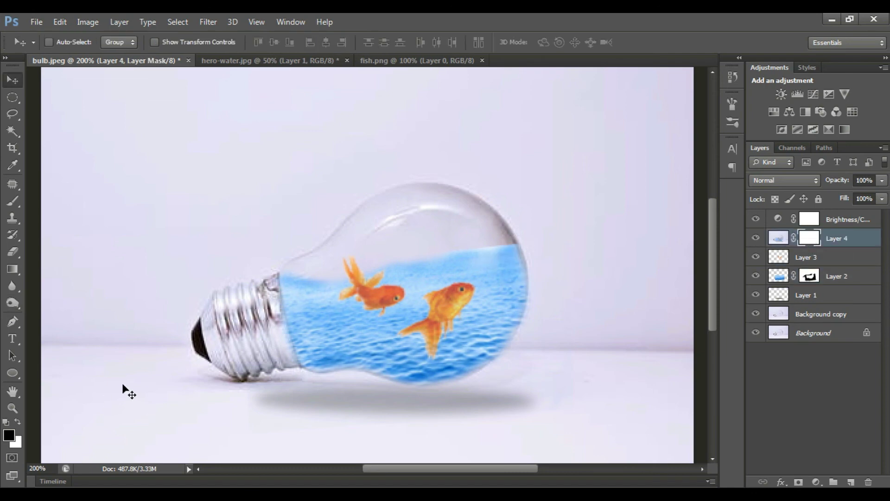
click(18, 205)
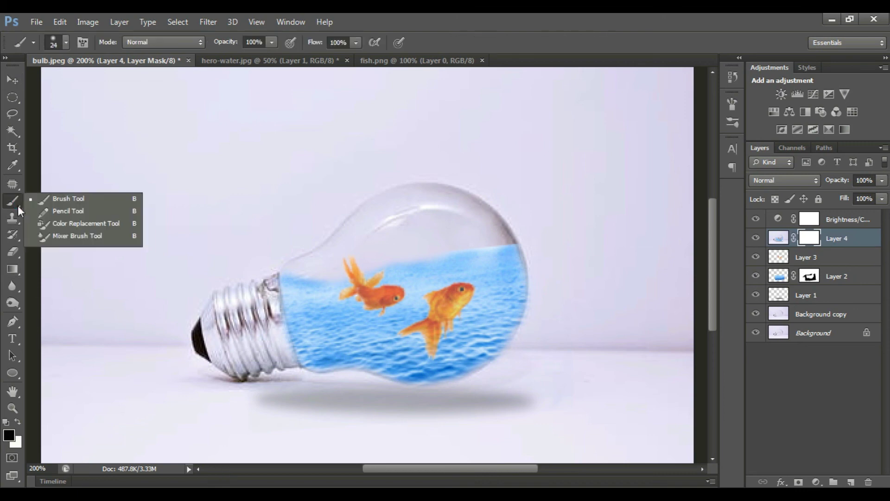
click(75, 198)
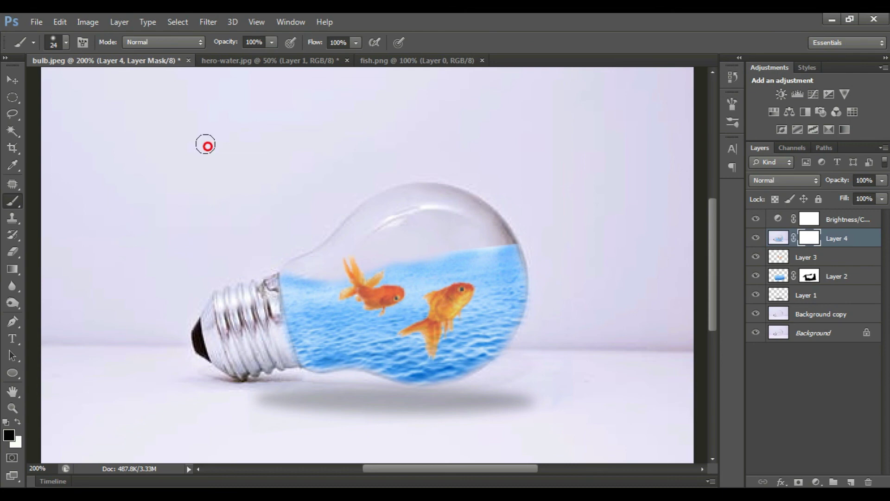
- Paint the mask black around the bulb, brush size 82, hiding the background
drag(205, 145, 474, 125)
mouse_move(677, 246)
mouse_down()
mouse_move(684, 427)
mouse_move(176, 443)
mouse_move(217, 201)
mouse_move(283, 153)
mouse_move(509, 134)
mouse_move(287, 163)
mouse_move(291, 205)
mouse_up()
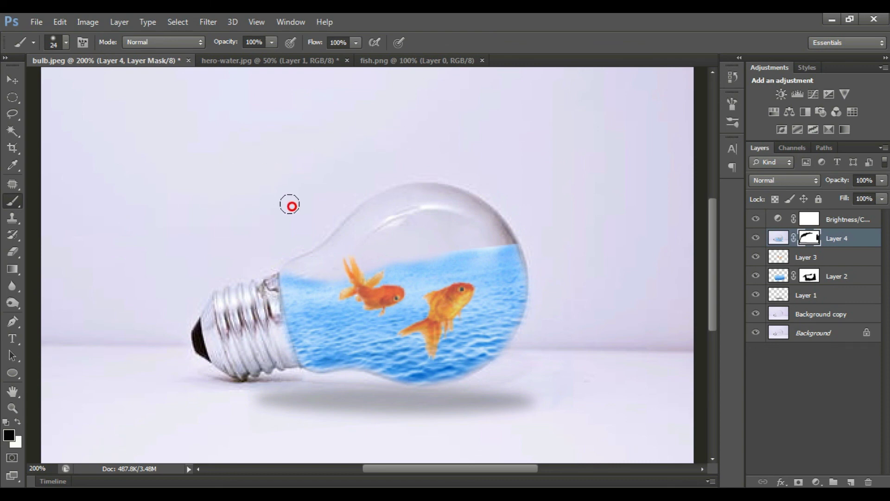
key(bracketright)
key(bracketright)
key(bracketright)
mouse_move(148, 296)
mouse_down()
mouse_move(101, 445)
mouse_move(142, 227)
mouse_up()
mouse_move(89, 155)
mouse_down()
mouse_move(179, 437)
mouse_move(288, 421)
mouse_move(534, 433)
mouse_move(531, 394)
mouse_move(613, 273)
mouse_move(480, 374)
mouse_up()
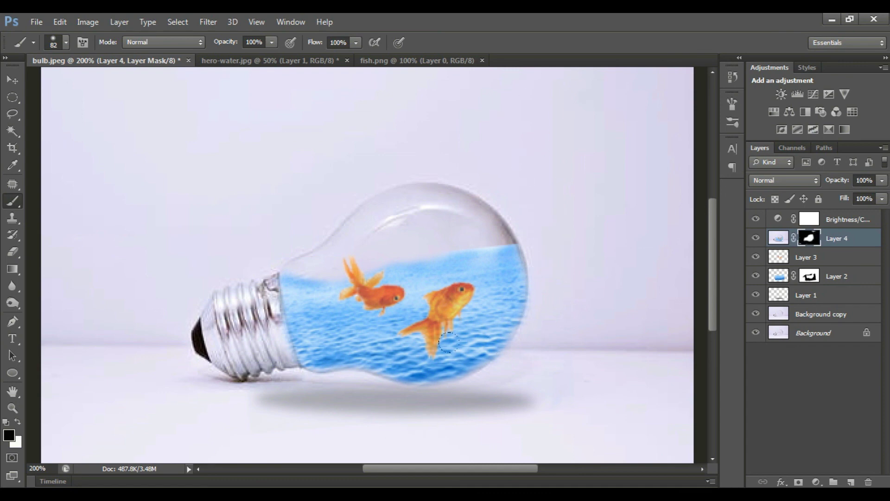
drag(448, 343, 141, 88)
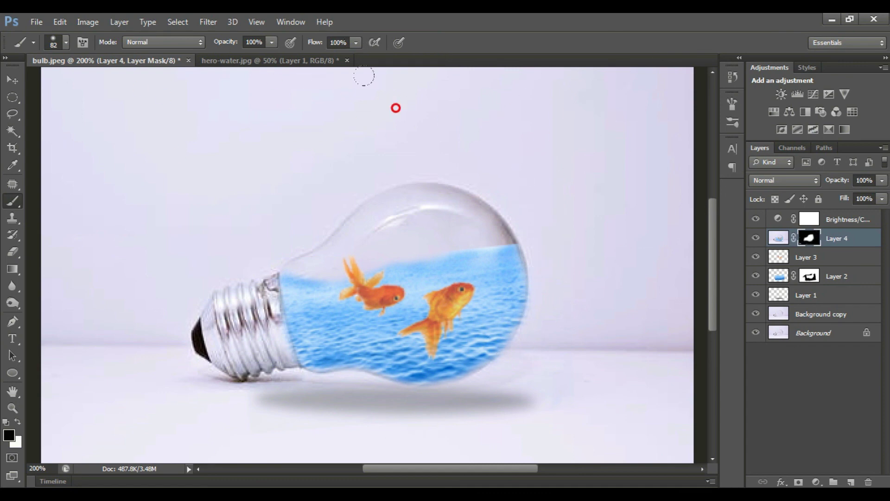
key(ctrl+t)
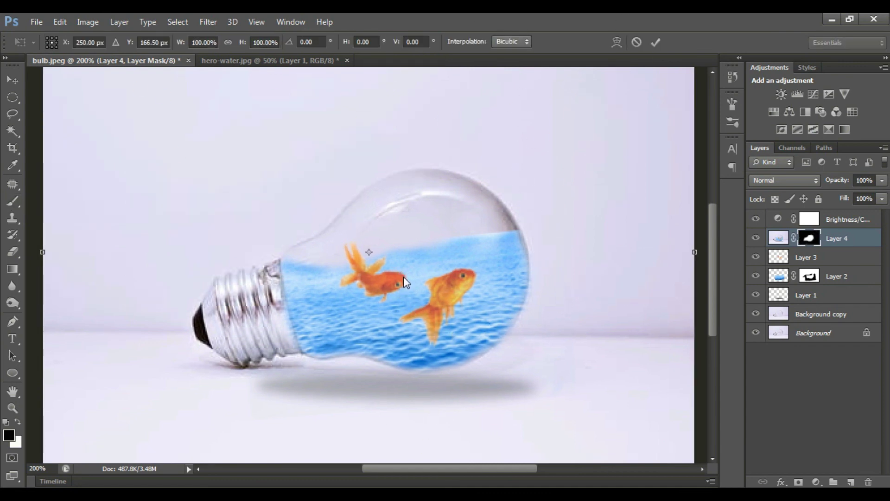
- Flip the bulb copy vertically and rotate and move it below the bulb
right_click(403, 277)
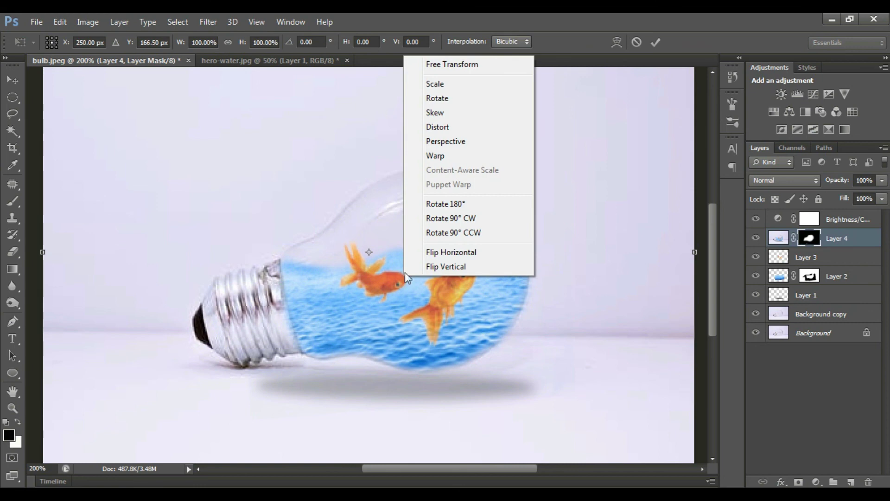
click(439, 67)
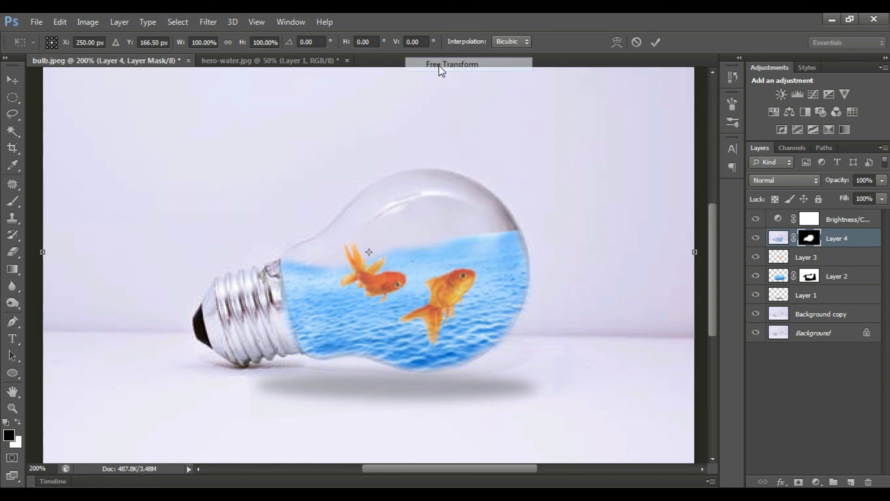
right_click(447, 243)
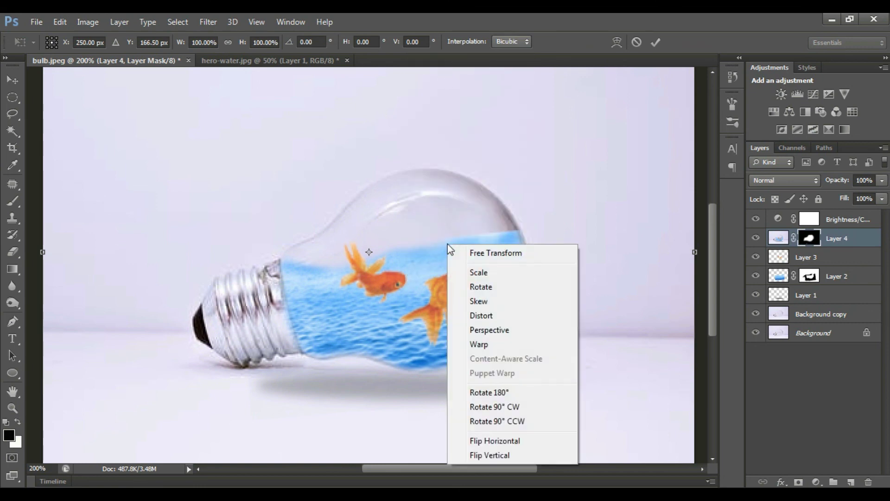
click(491, 458)
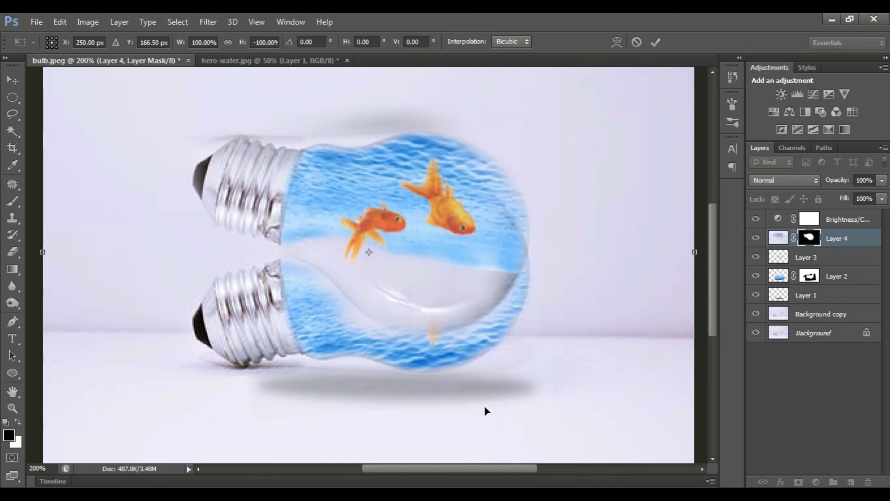
drag(495, 245, 638, 120)
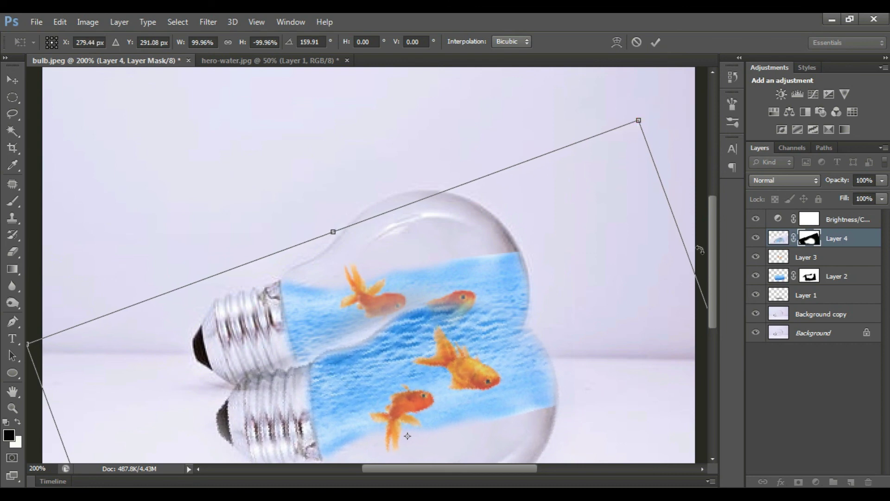
drag(715, 250, 715, 268)
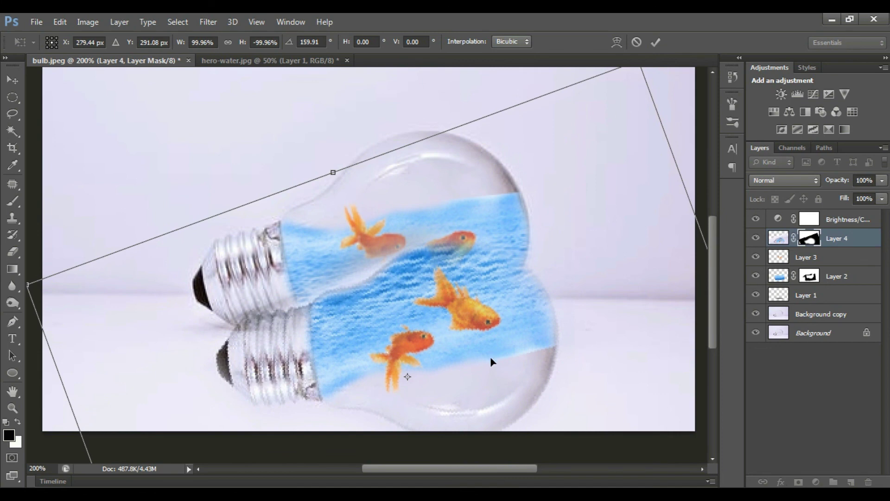
drag(490, 362, 508, 427)
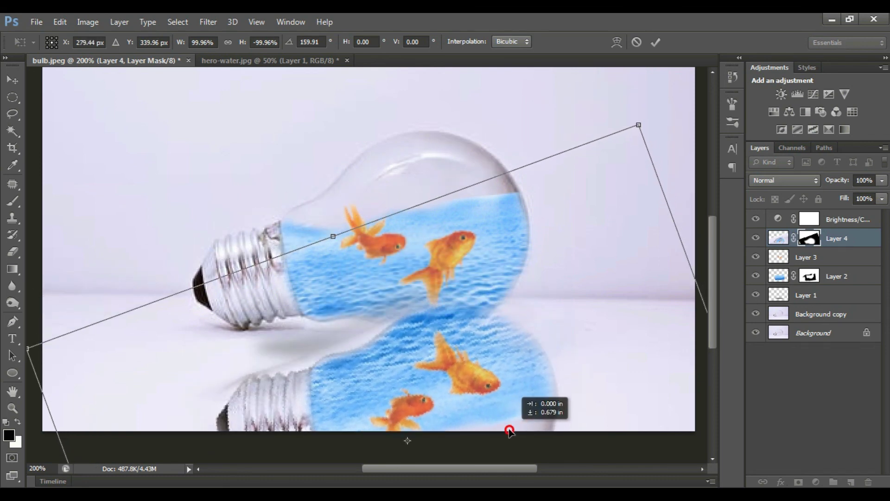
mouse_move(665, 96)
mouse_down()
mouse_move(709, 180)
mouse_move(685, 185)
mouse_up()
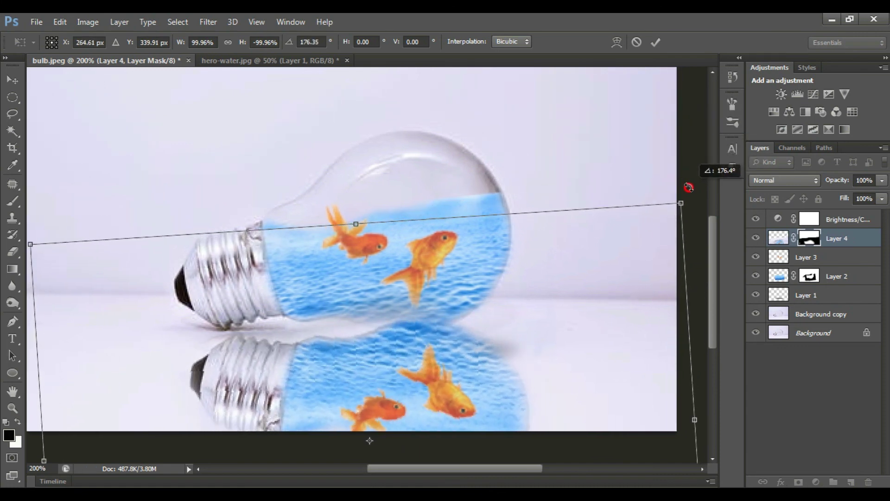
- Level the reflection, shrink it to about 85%, and seat it under the bulb
drag(241, 361, 239, 355)
mouse_move(671, 174)
mouse_down()
mouse_move(697, 189)
mouse_move(691, 198)
mouse_up()
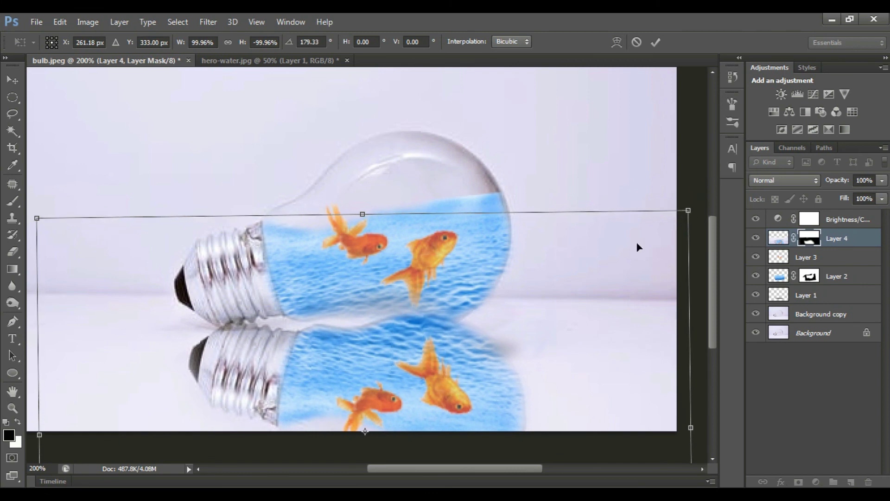
drag(691, 212, 645, 227)
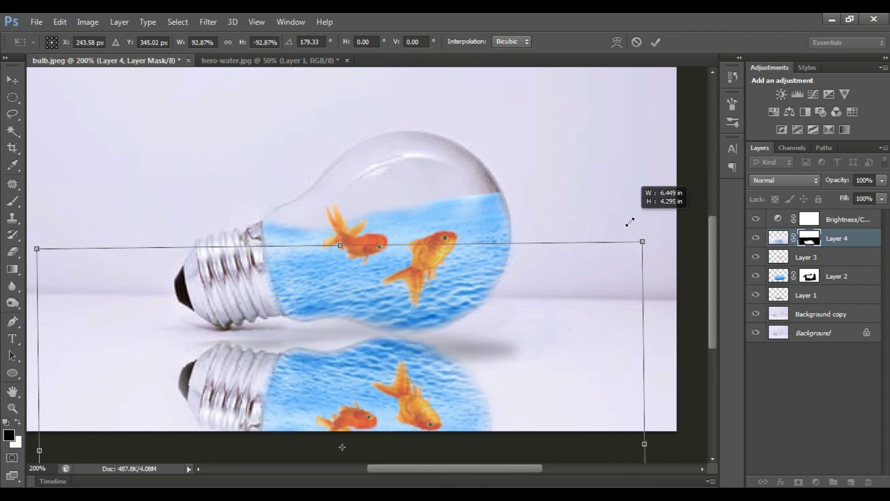
drag(374, 384, 387, 388)
mouse_move(653, 227)
mouse_down()
mouse_move(618, 243)
mouse_move(607, 261)
mouse_up()
drag(450, 389, 463, 370)
drag(70, 221, 76, 235)
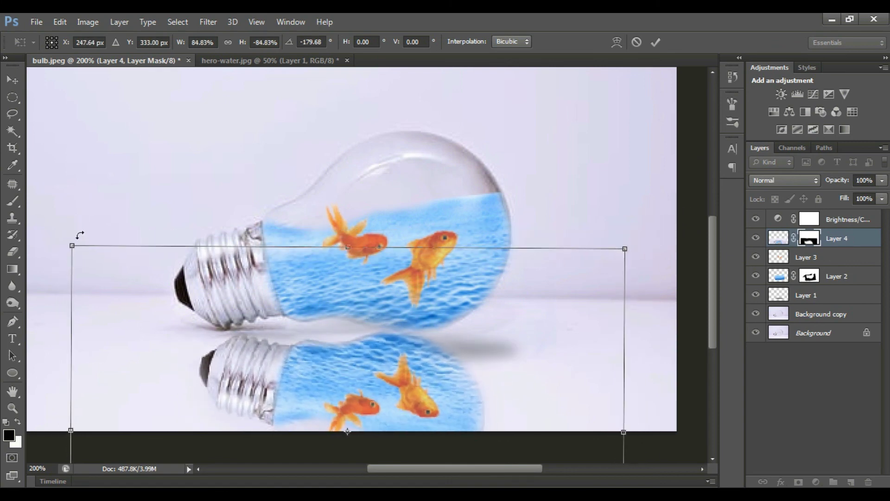
drag(210, 367, 210, 361)
drag(638, 231, 645, 234)
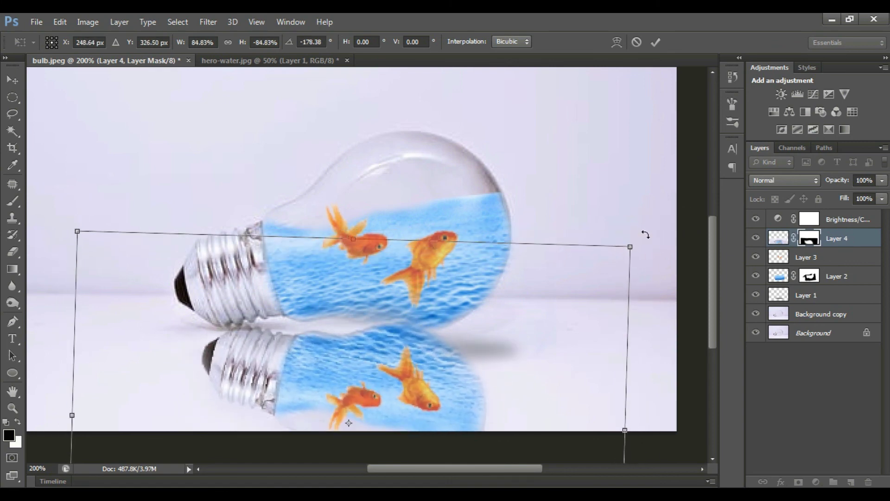
key(Return)
- Fade the reflection to 30% opacity and stamp a merged Layer 5 shifted up-right
click(881, 180)
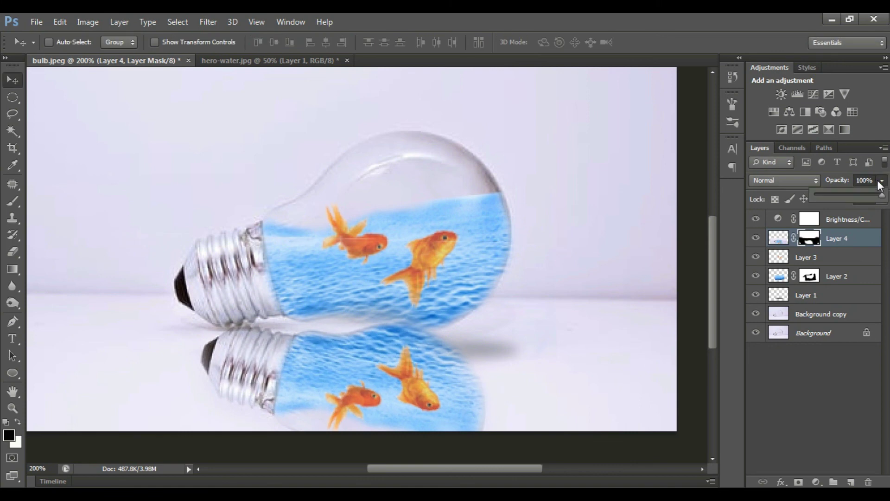
drag(857, 194, 832, 202)
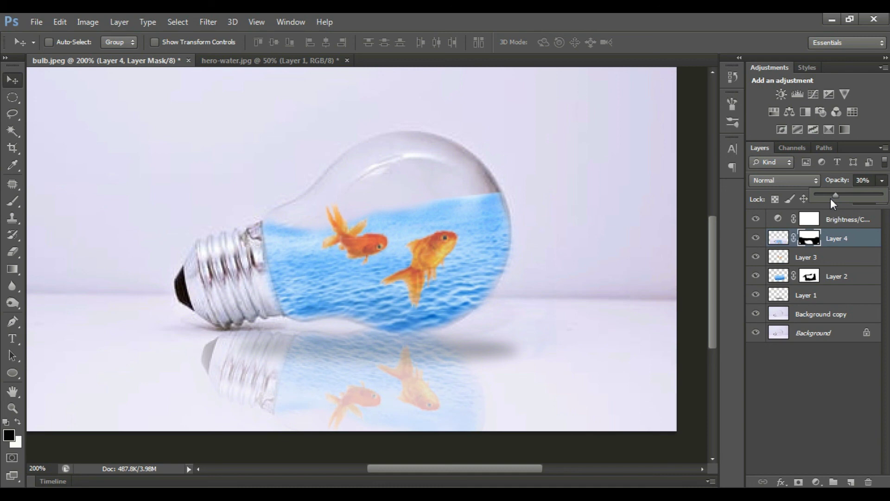
key(ctrl+shift+alt+e)
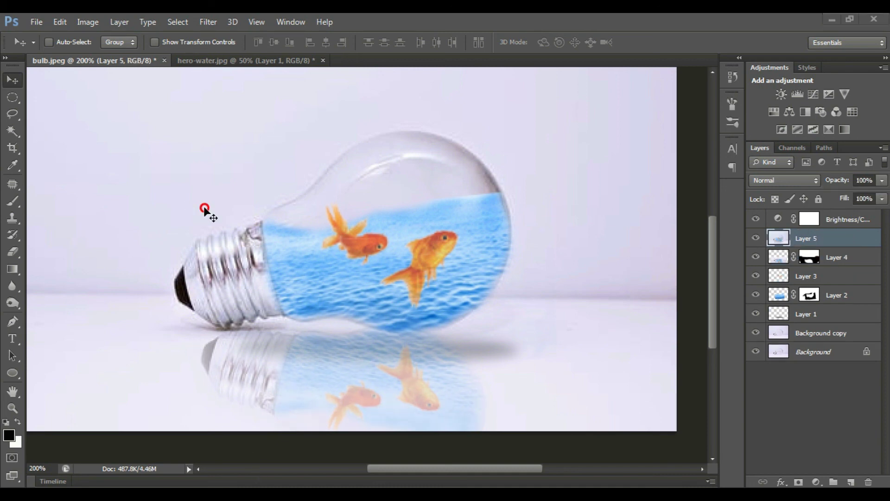
mouse_move(204, 210)
mouse_down()
mouse_move(230, 196)
mouse_move(258, 246)
mouse_move(207, 185)
mouse_move(363, 225)
mouse_move(361, 194)
mouse_move(402, 320)
mouse_move(371, 394)
mouse_move(424, 258)
mouse_move(392, 282)
mouse_move(423, 199)
mouse_move(409, 298)
mouse_move(355, 299)
mouse_move(425, 294)
mouse_move(370, 293)
mouse_move(397, 296)
mouse_up()
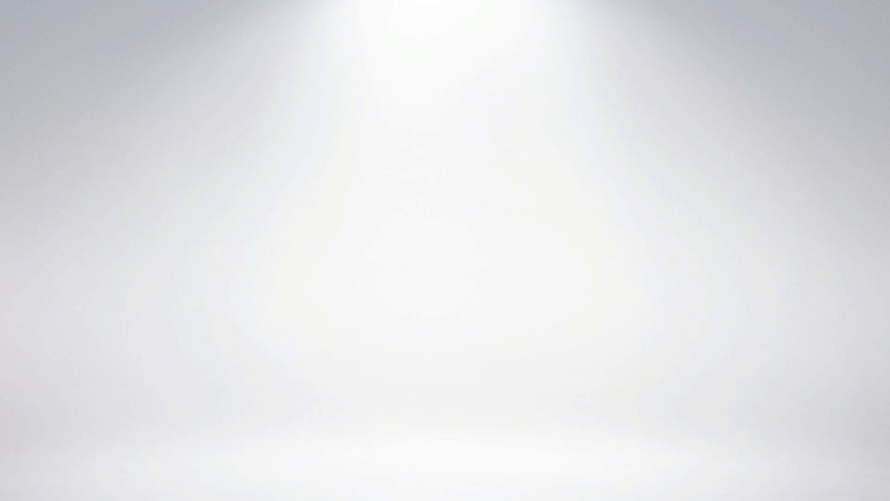